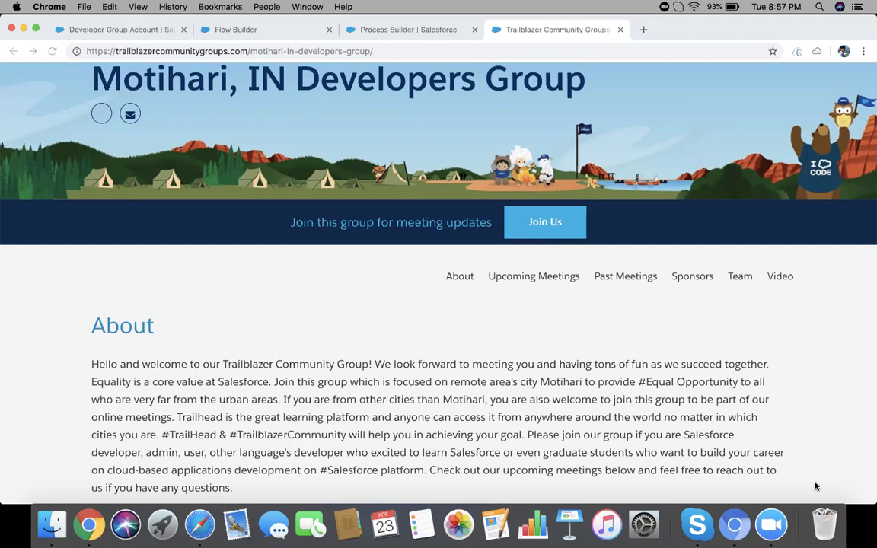
- Upload Flow.png and Trailhead Module - Data Security.png to the Developer Group Account's Notes & Attachments
left_click(156, 32)
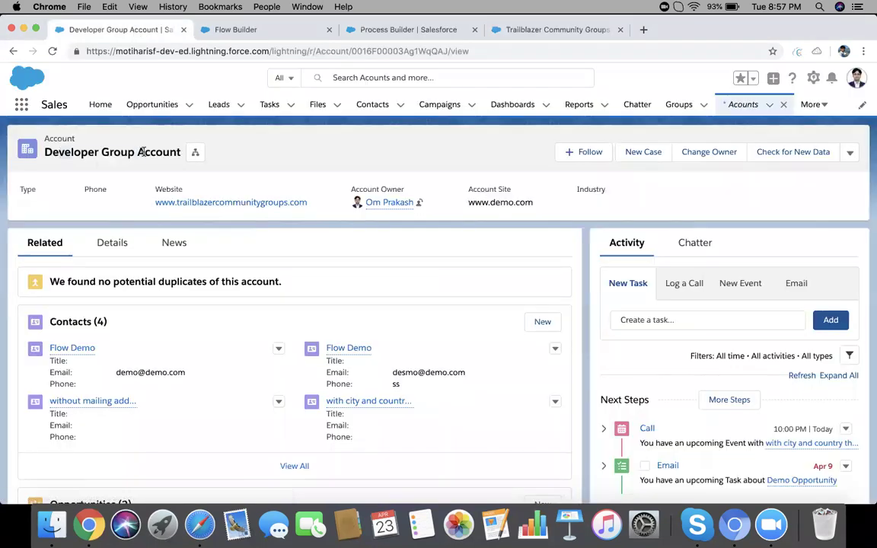
scroll(323, 339, "down", 10)
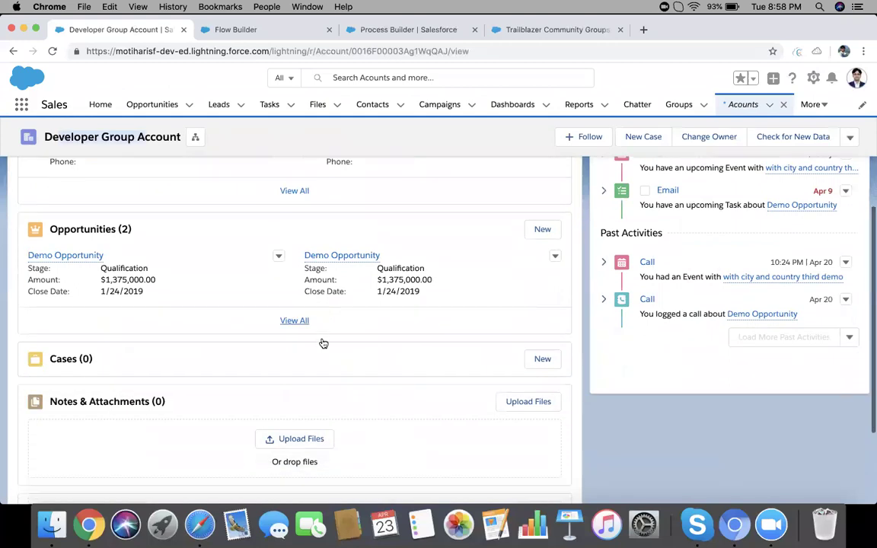
left_click(289, 350)
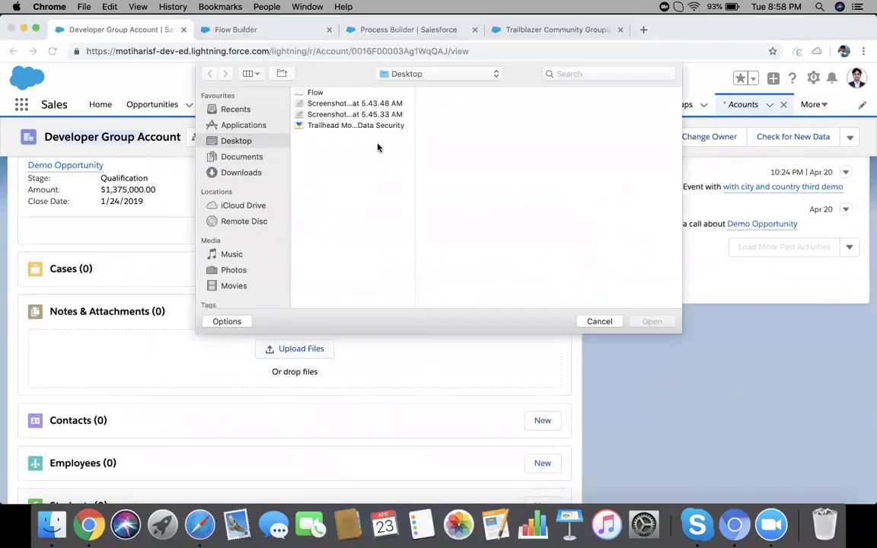
left_click(344, 125)
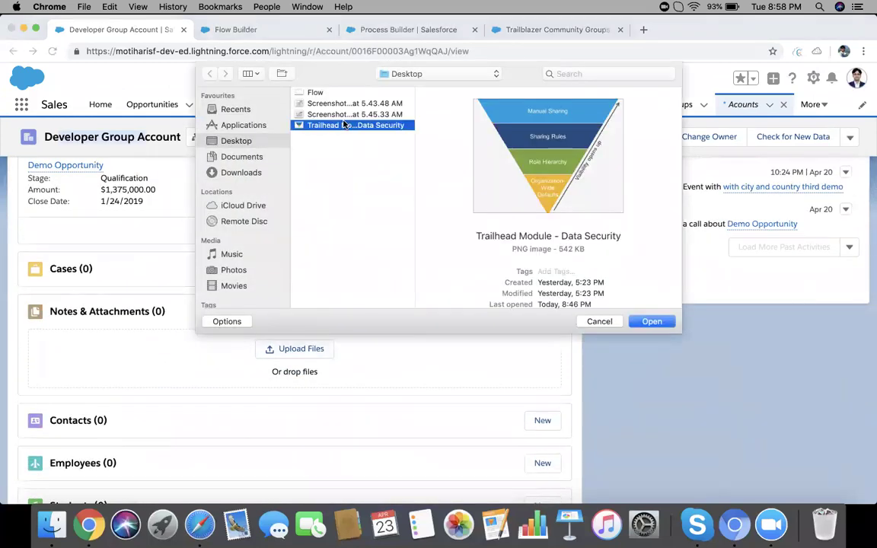
left_click(299, 93, "super")
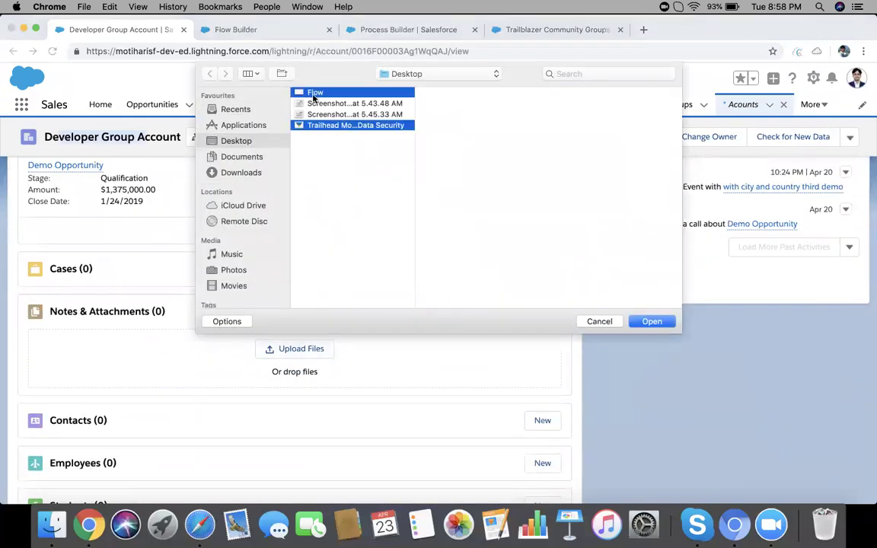
left_click(652, 326)
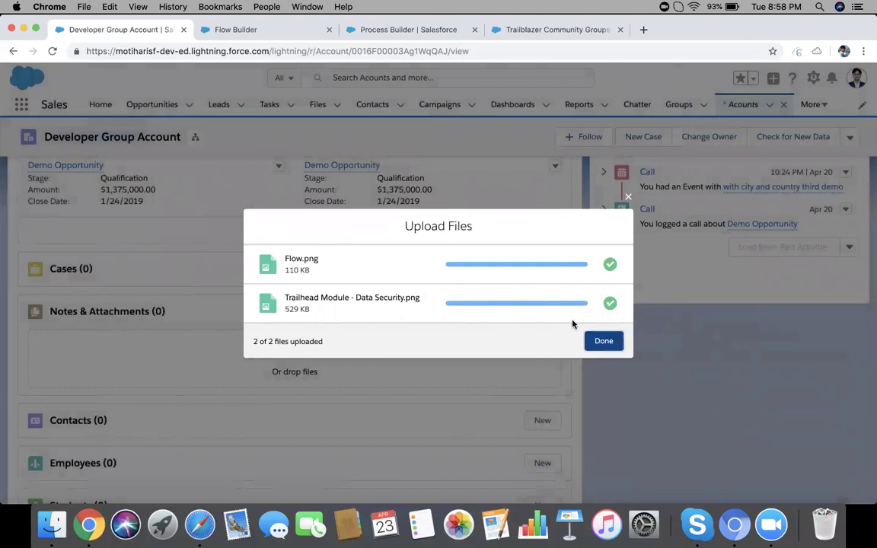
left_click(602, 341)
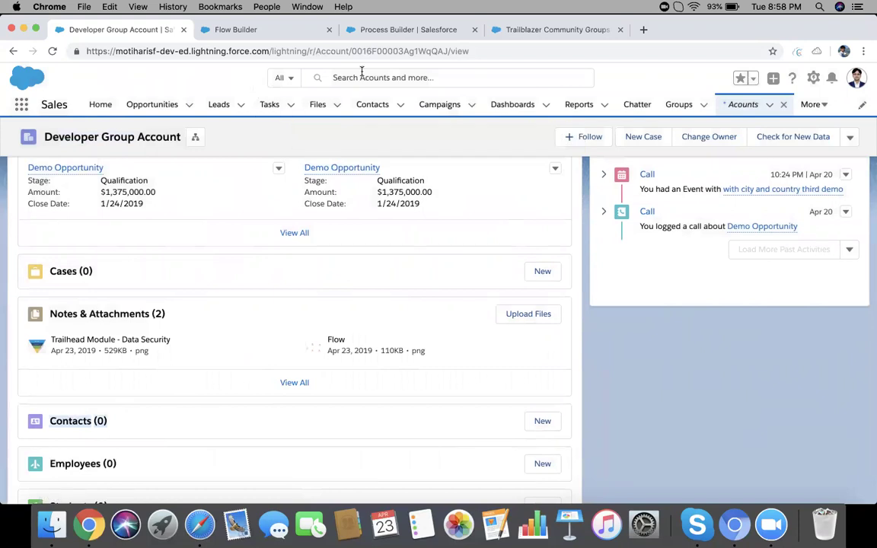
- Show the File Linking flow's Manager list, then start and discard a multi-record Record variable
left_click(284, 30)
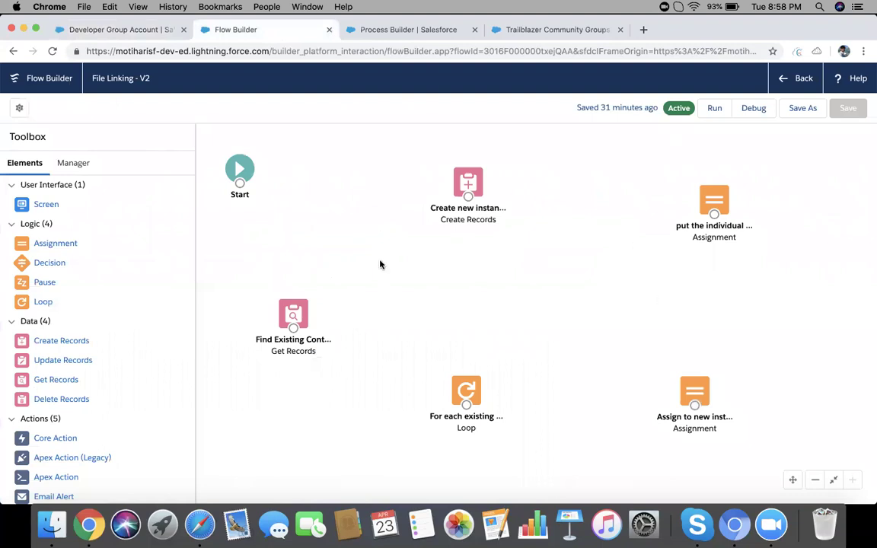
left_click(81, 164)
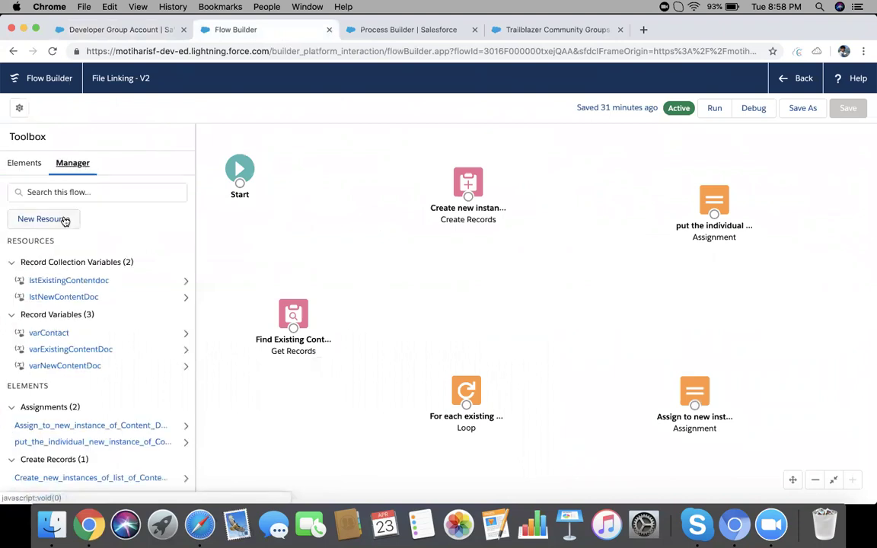
left_click(65, 219)
left_click(210, 238)
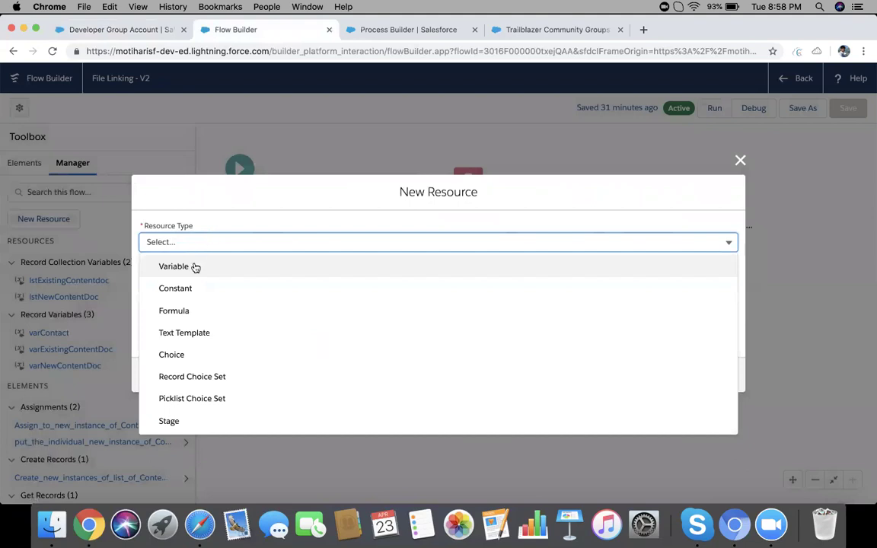
left_click(195, 267)
left_click(220, 250)
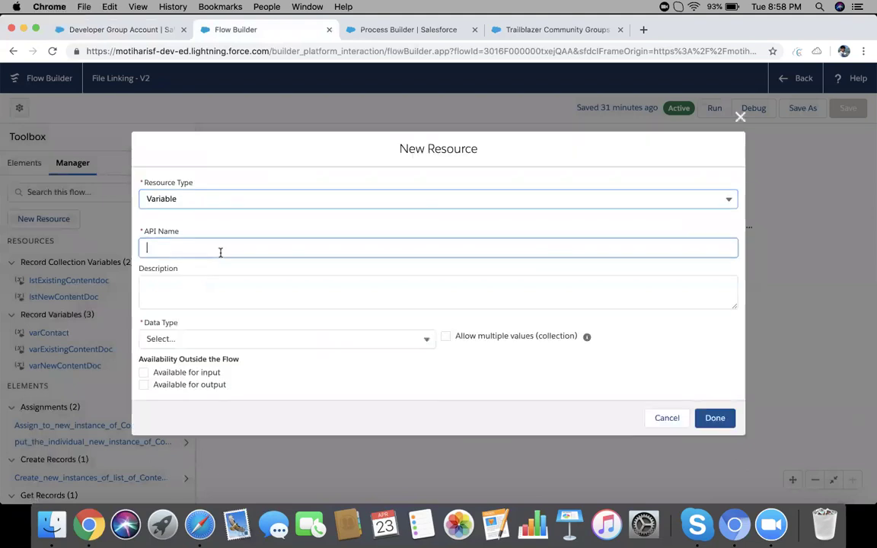
left_click(213, 340)
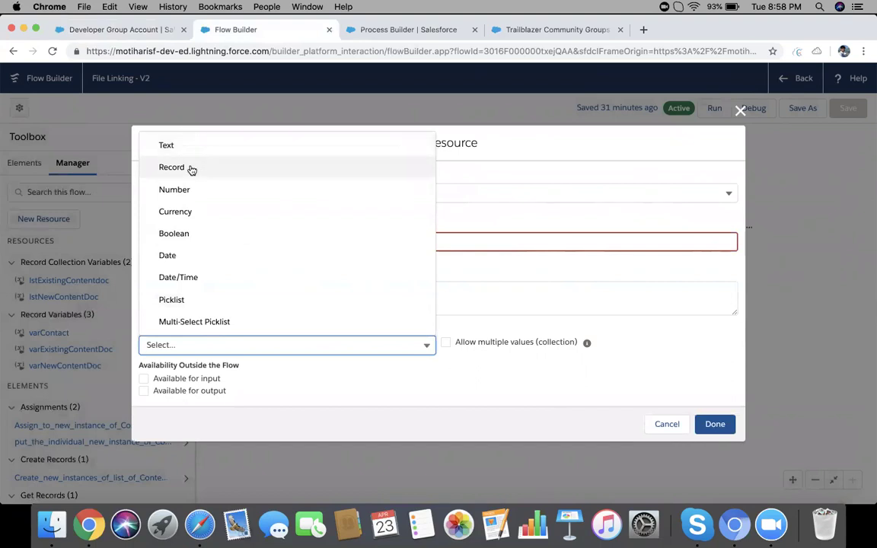
left_click(192, 168)
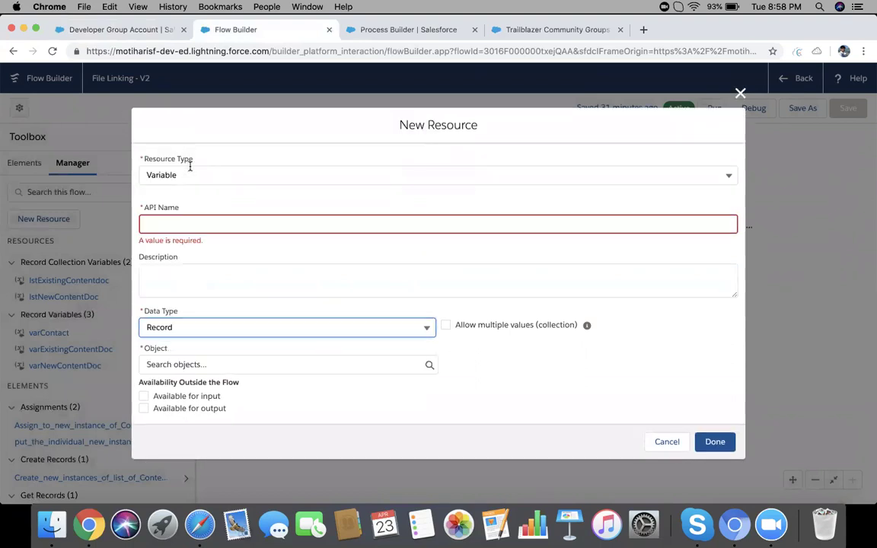
left_click(234, 364)
left_click(471, 340)
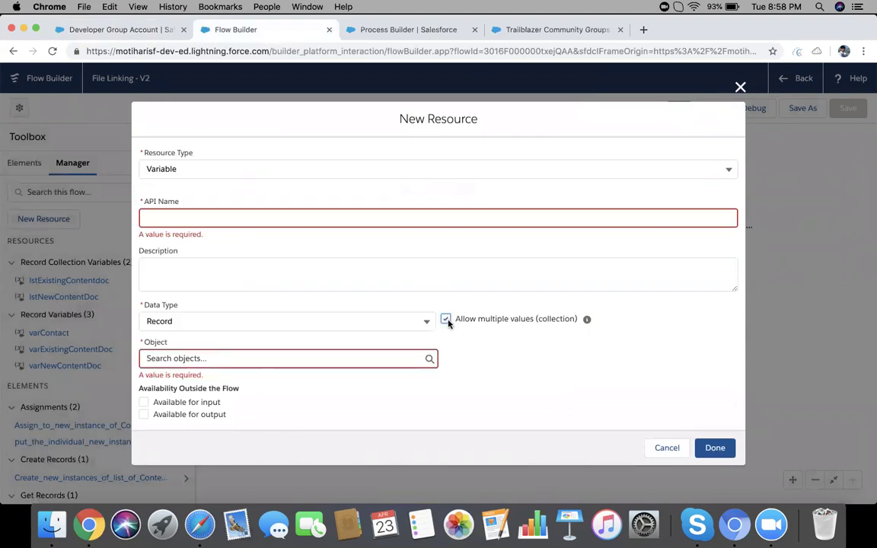
left_click(667, 448)
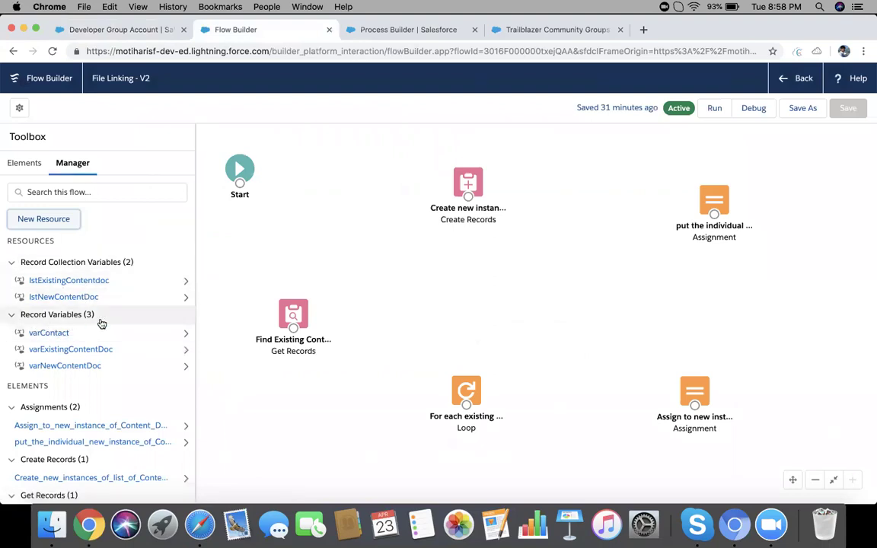
left_click(60, 335)
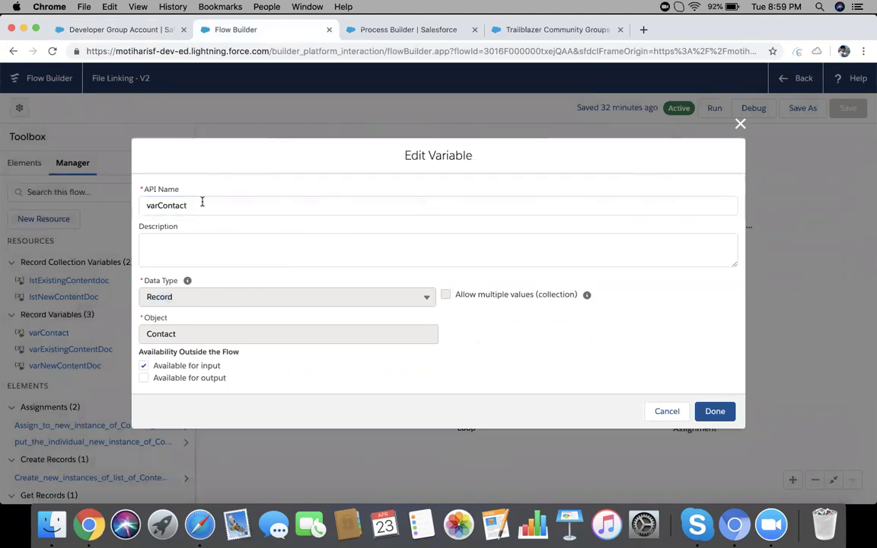
left_click_drag(203, 202, 143, 201)
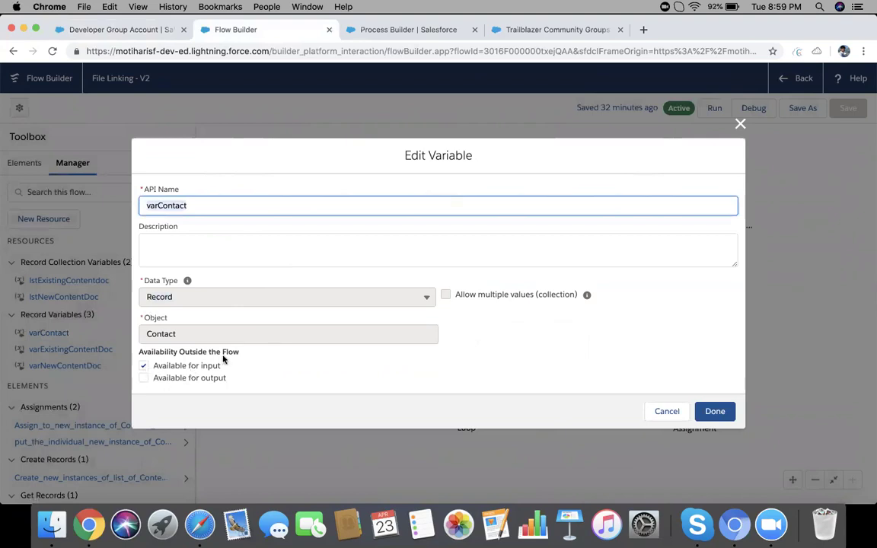
left_click(672, 413)
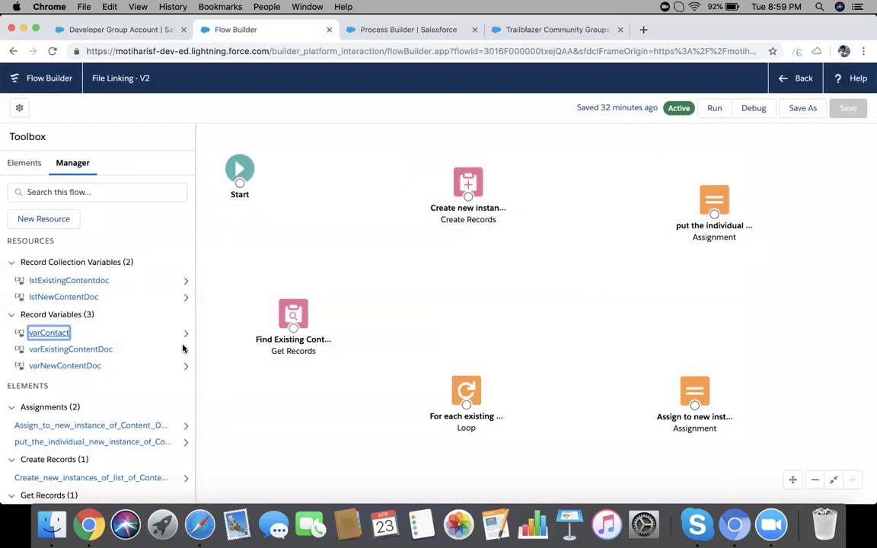
left_click(86, 350)
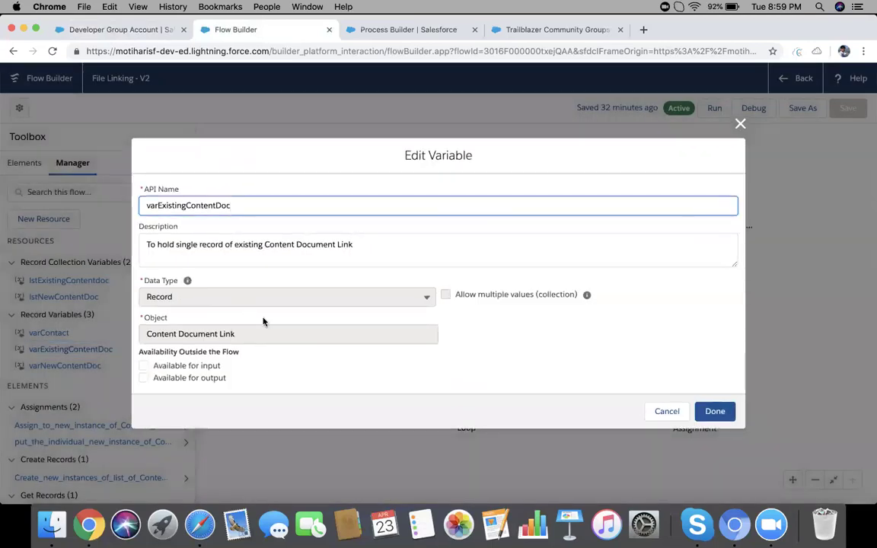
left_click_drag(249, 206, 136, 209)
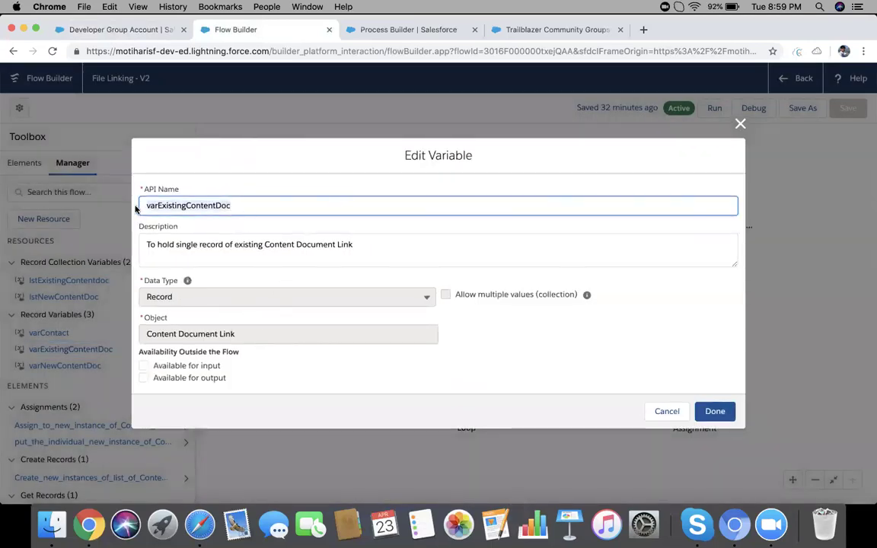
left_click(247, 339)
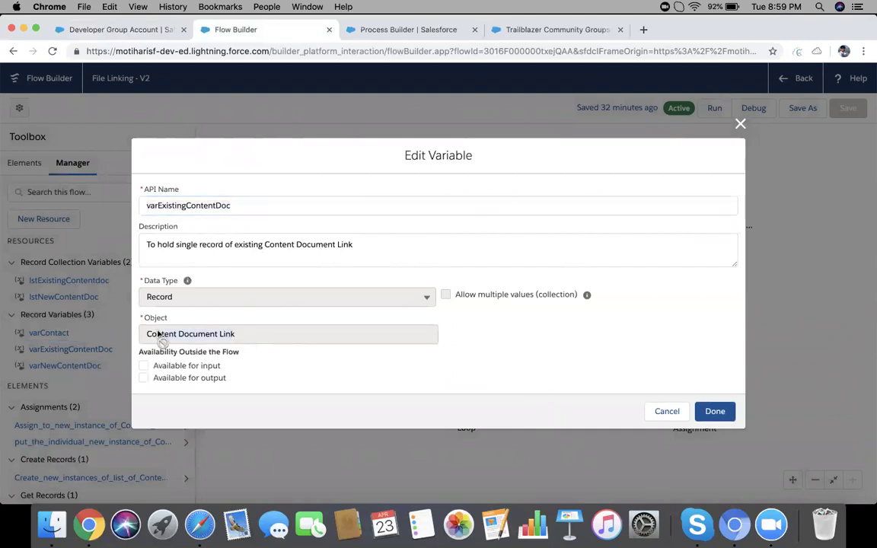
left_click(664, 412)
left_click(76, 366)
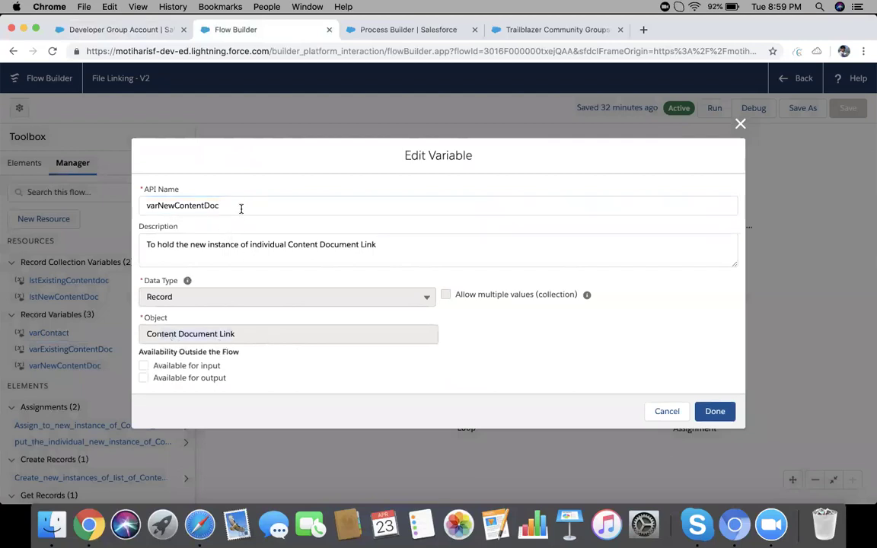
left_click(140, 202)
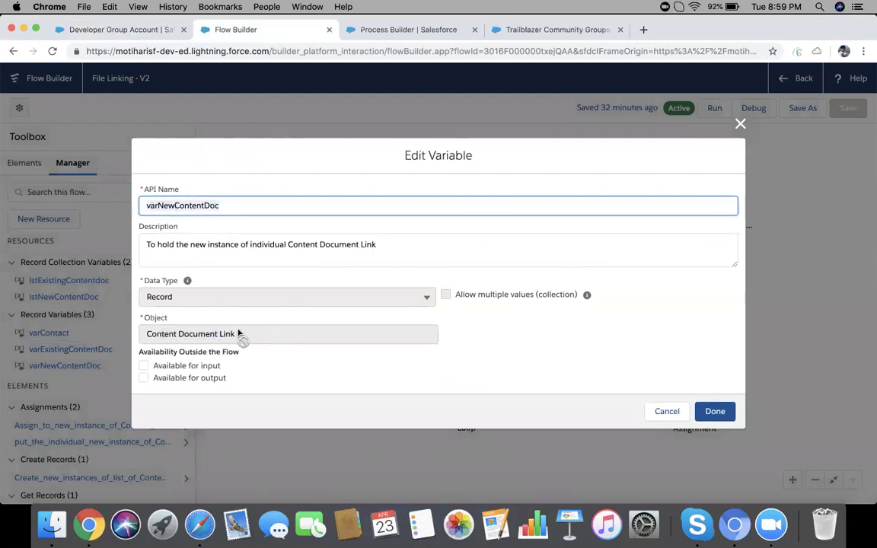
left_click(178, 335)
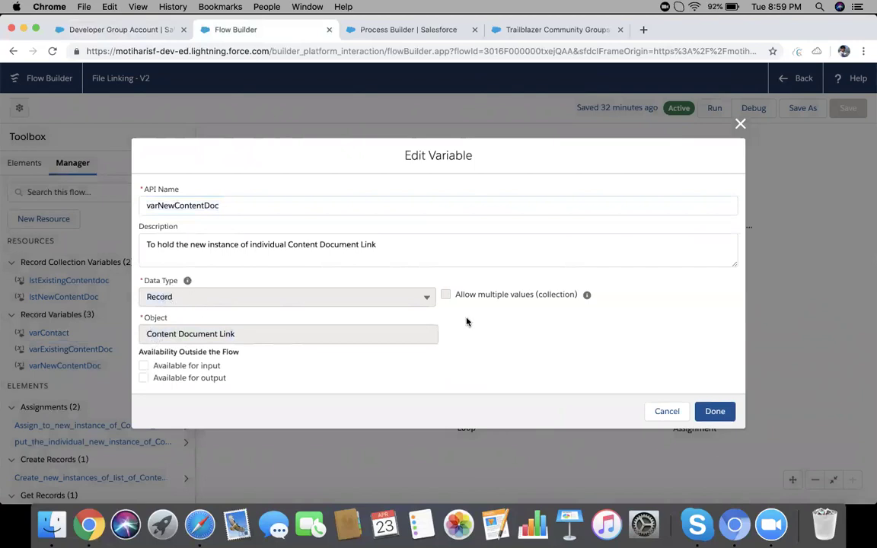
left_click(669, 411)
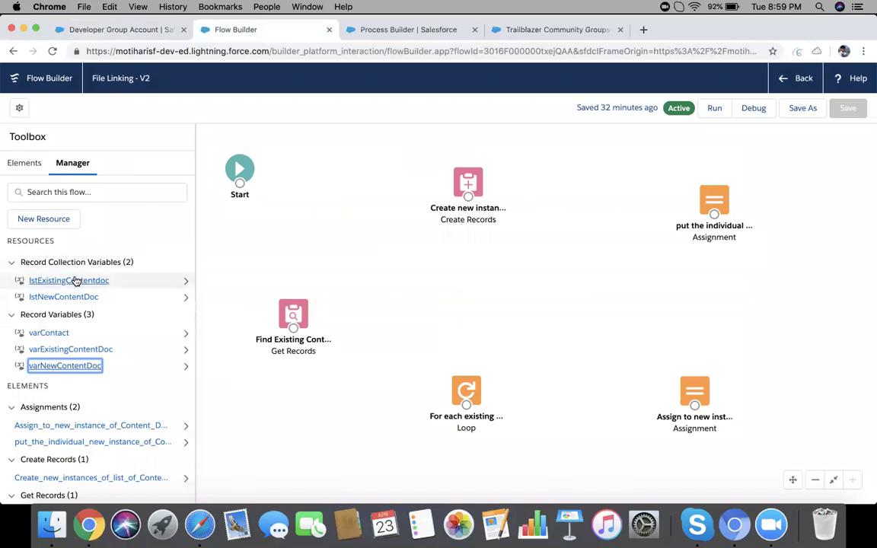
- Review the lstExistingContentdoc collection variable's settings and close it without changes
left_click(75, 282)
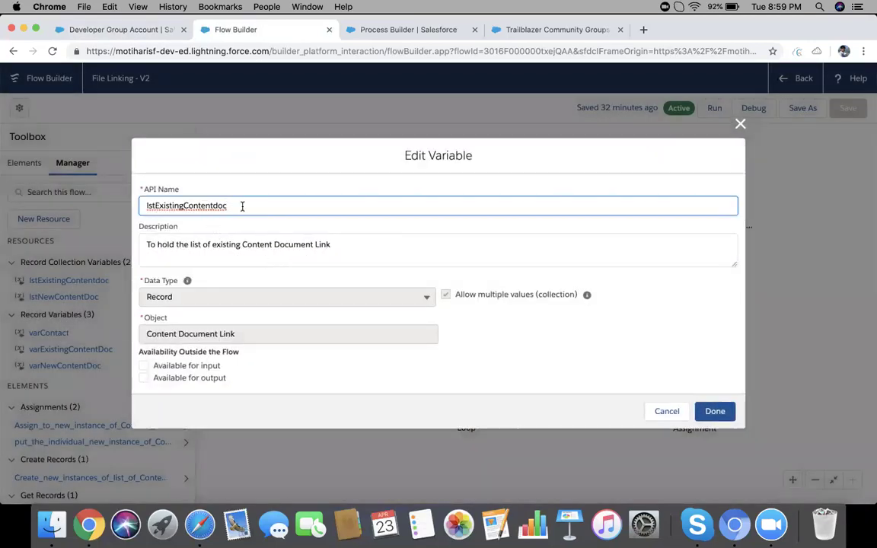
left_click(163, 298)
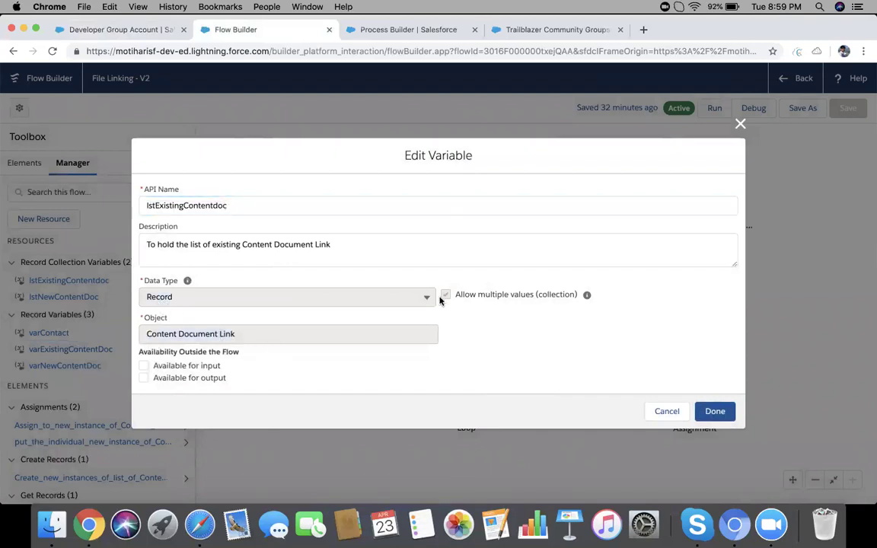
double_click(555, 298)
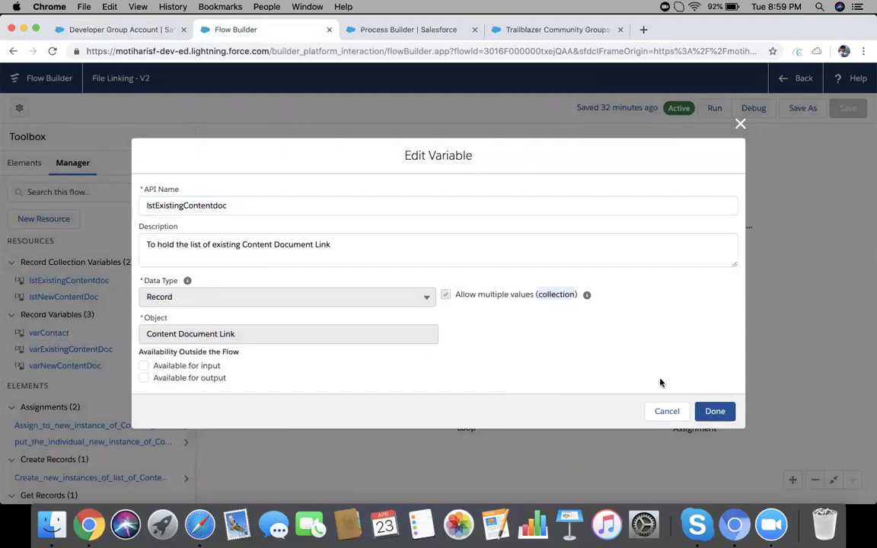
left_click(668, 413)
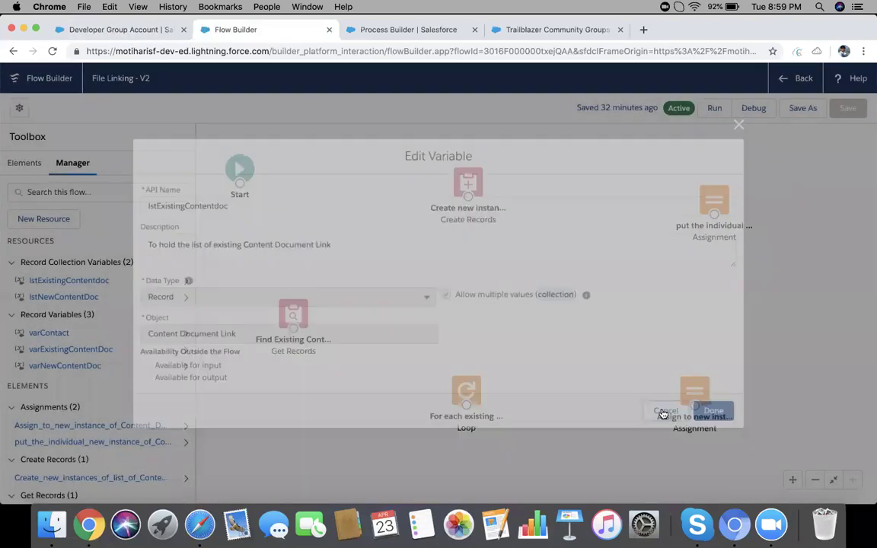
- Review lstNewContentDoc's Content Document Link object setting and close it unchanged
left_click(64, 297)
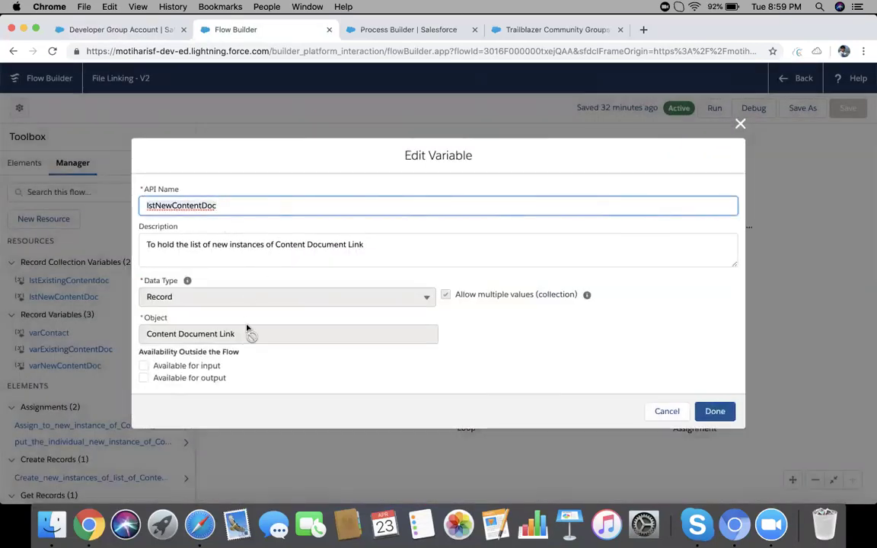
left_click(149, 335)
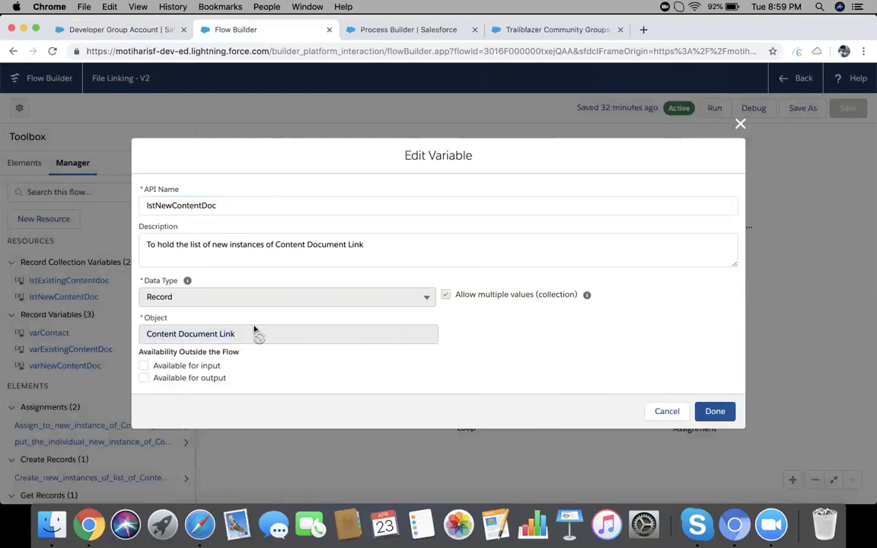
left_click(655, 410)
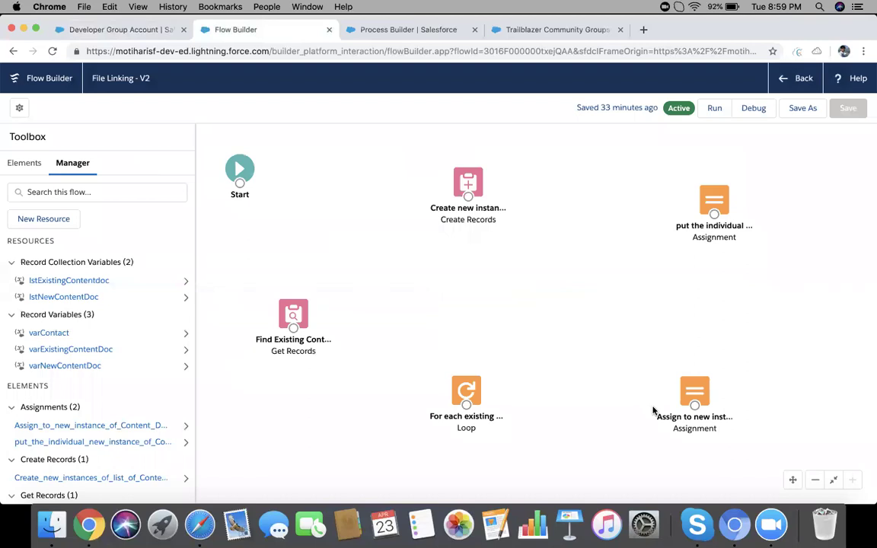
- Open Find Existing Content Doc and check its LinkedEntityId filter equals the contact's AccountId
double_click(293, 314)
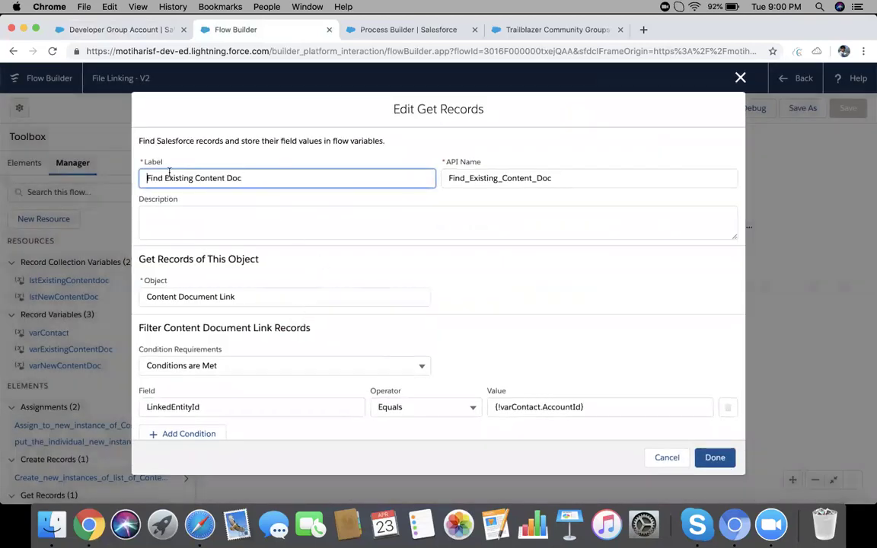
left_click(491, 180)
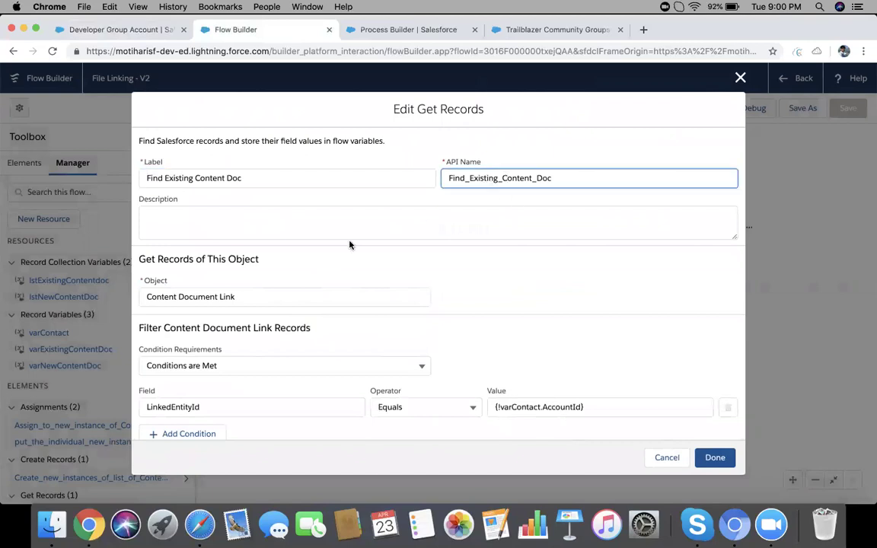
scroll(314, 215, "down", 3)
left_click(258, 188)
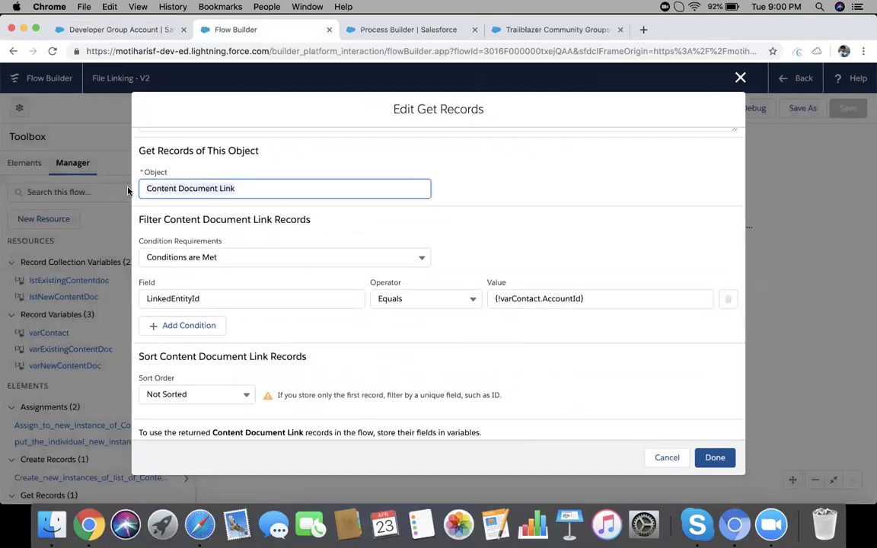
left_click(277, 257)
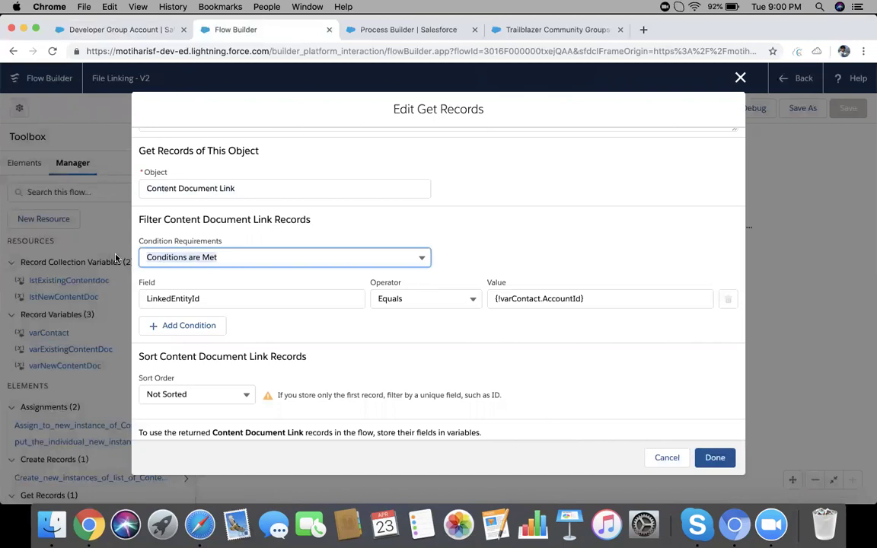
left_click(235, 300)
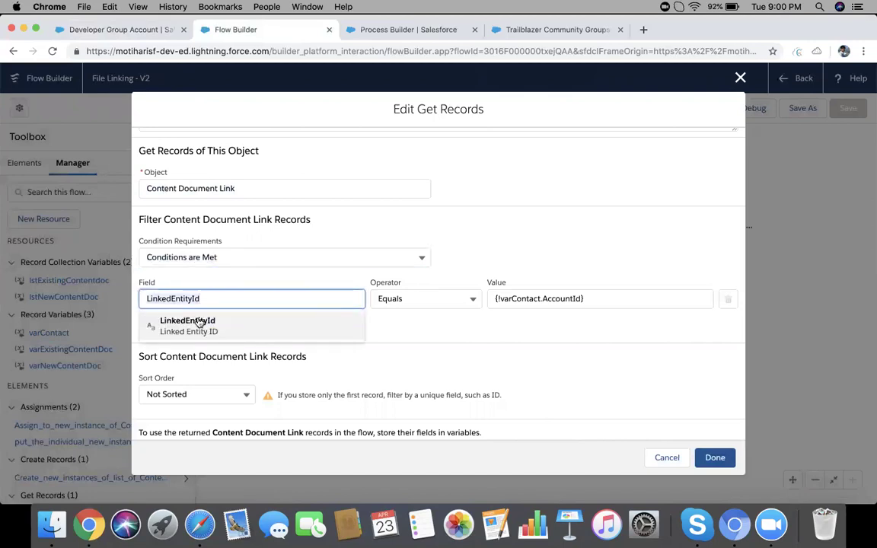
left_click(207, 328)
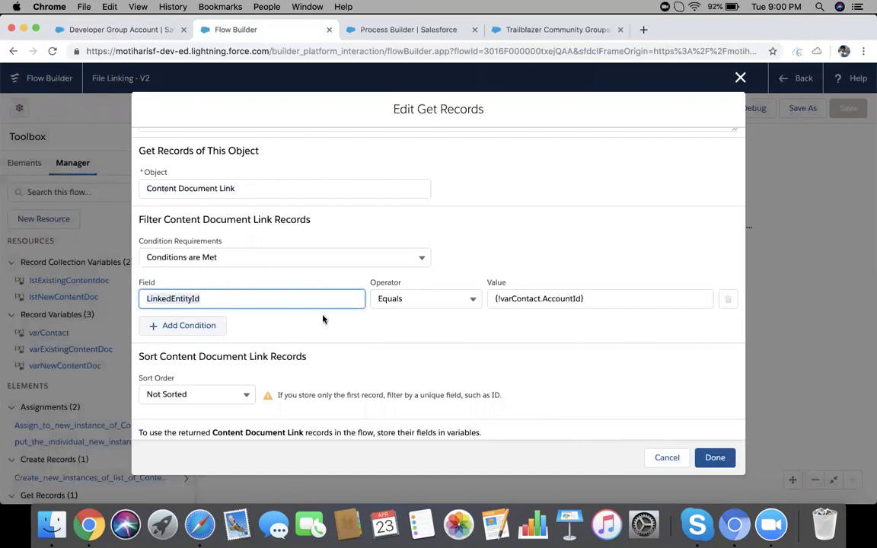
left_click(530, 301)
left_click(569, 317)
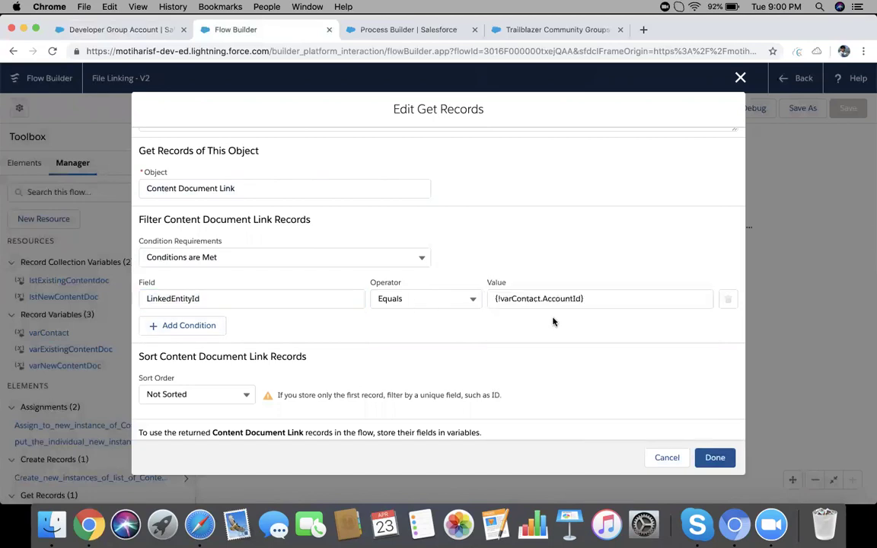
left_click(604, 300)
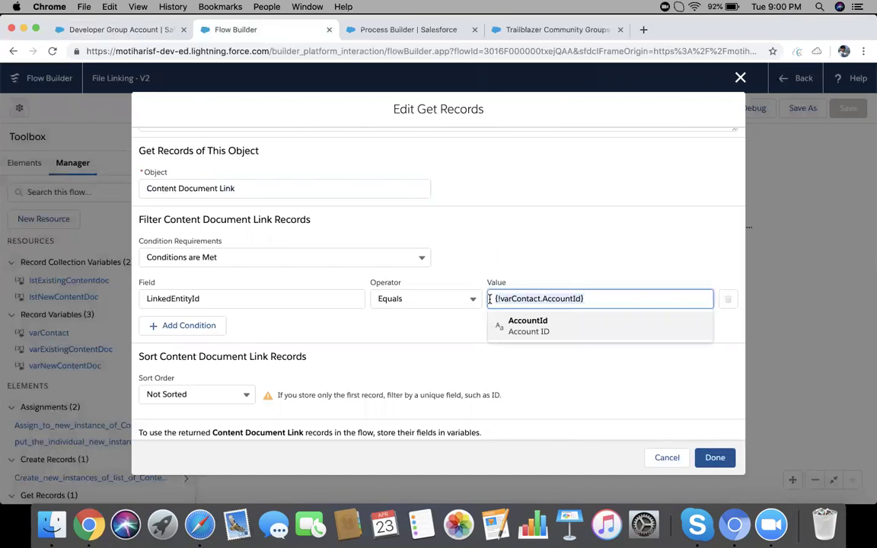
- Reselect {!lstExistingContentdoc} as the record collection variable that stores the results
scroll(402, 291, "down", 5)
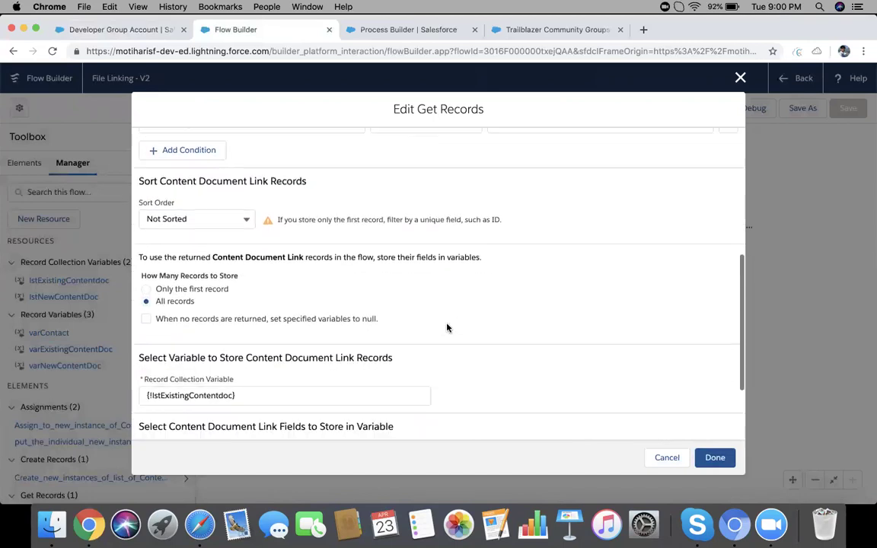
left_click_drag(149, 280, 188, 284)
scroll(172, 253, "down", 2)
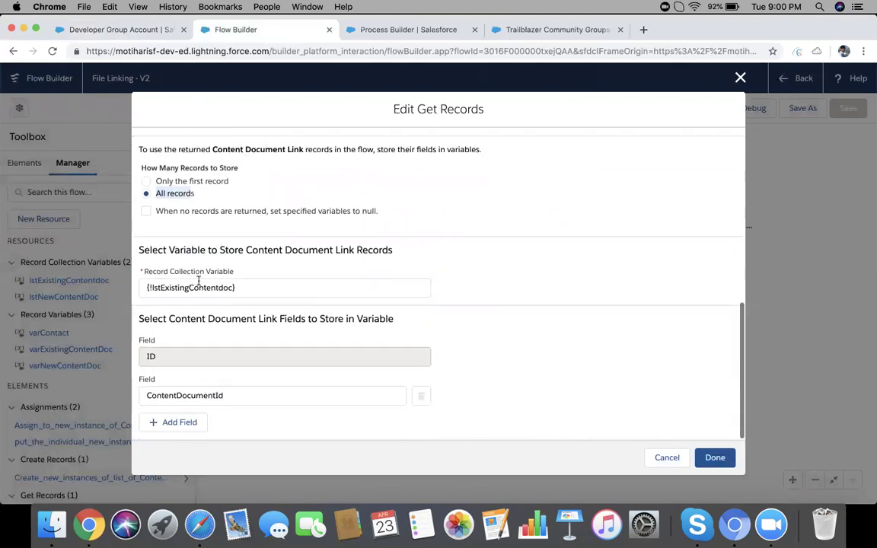
left_click_drag(285, 283, 137, 287)
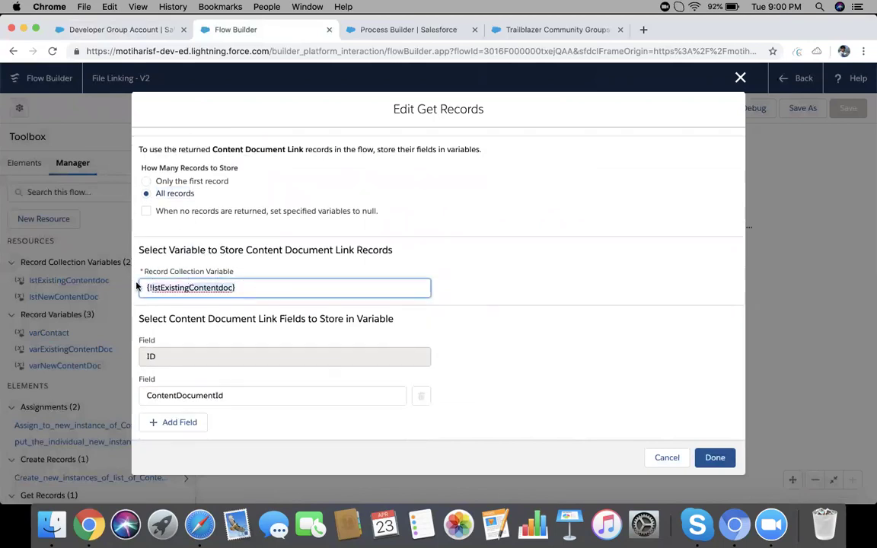
key("BackSpace")
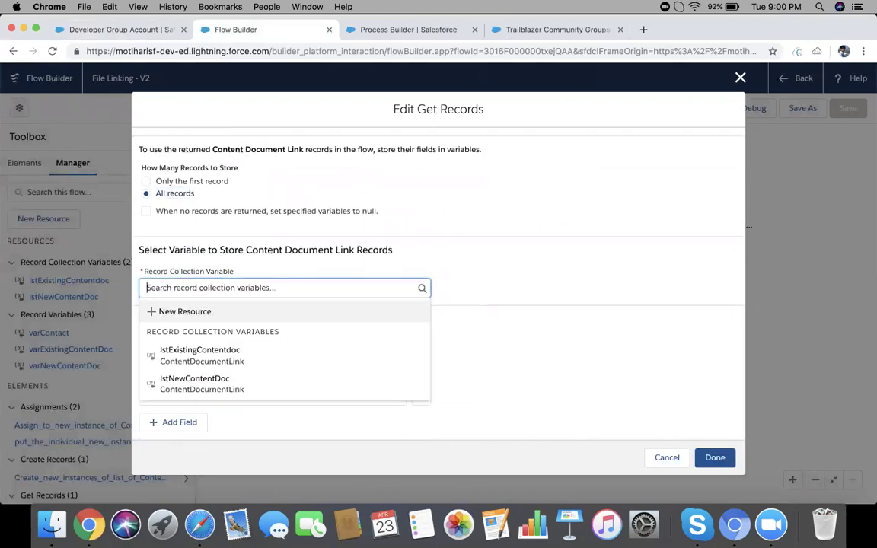
type("ls")
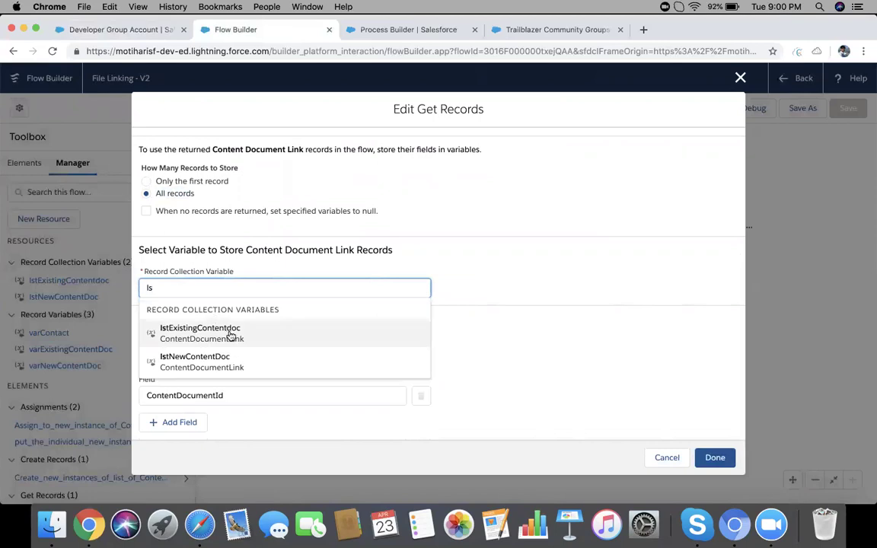
left_click(228, 333)
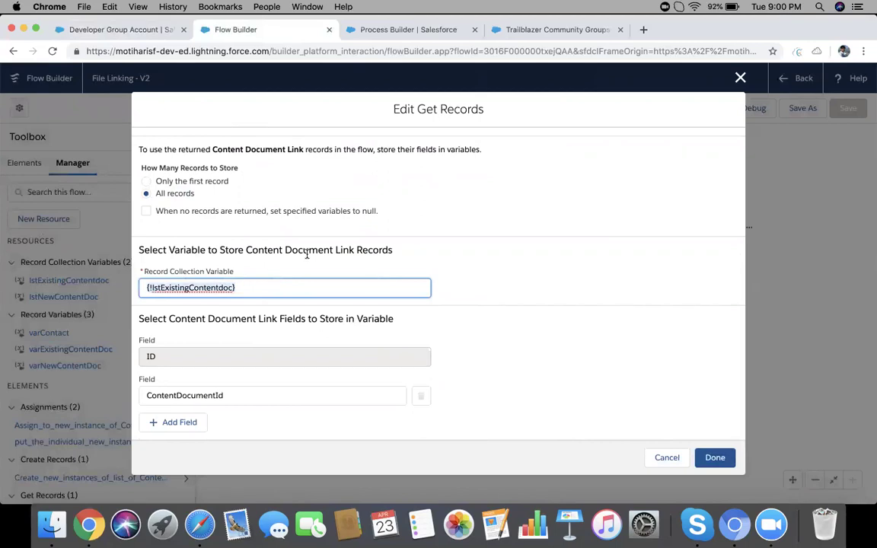
left_click(271, 287)
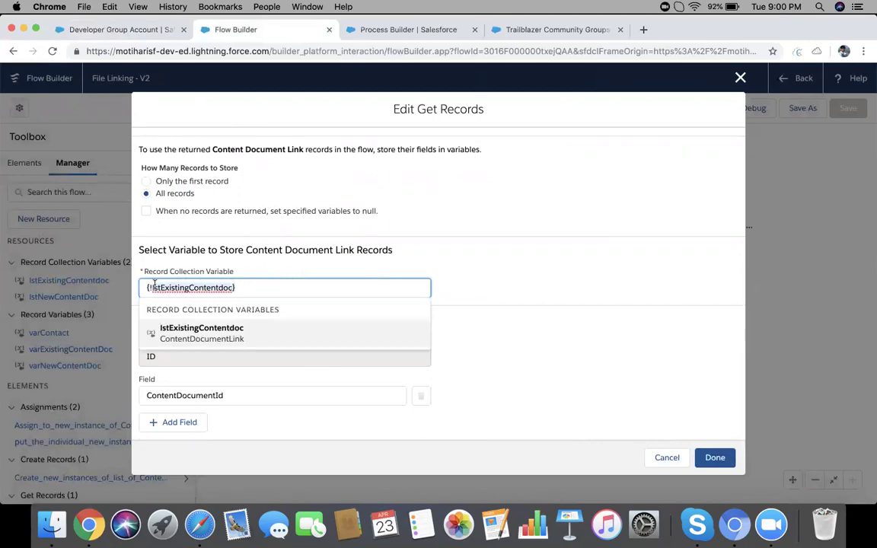
left_click(472, 222)
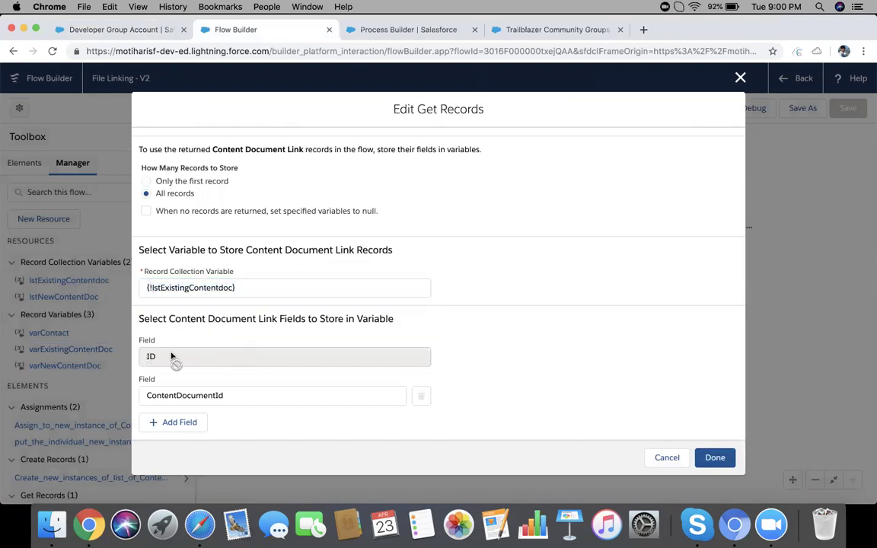
- Confirm ID and ContentDocumentId are the stored fields and save the Get Records step
left_click(247, 396)
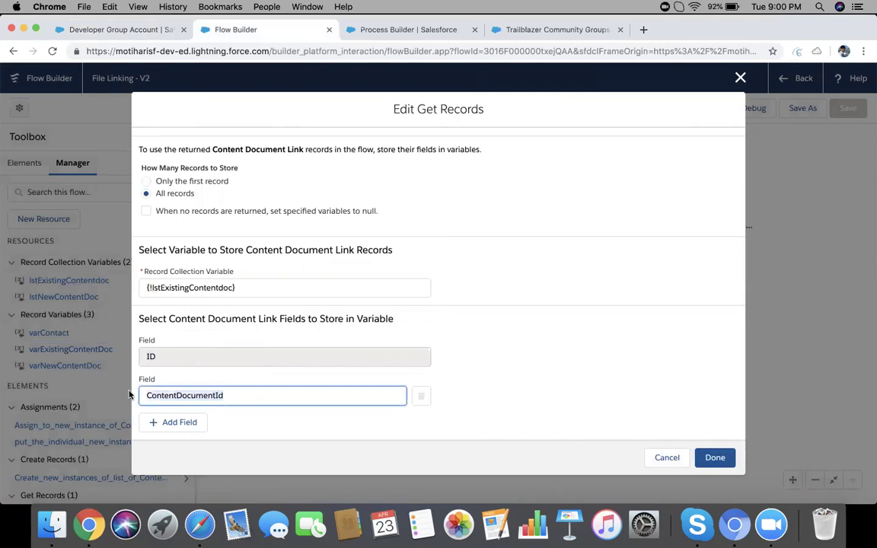
left_click(168, 356)
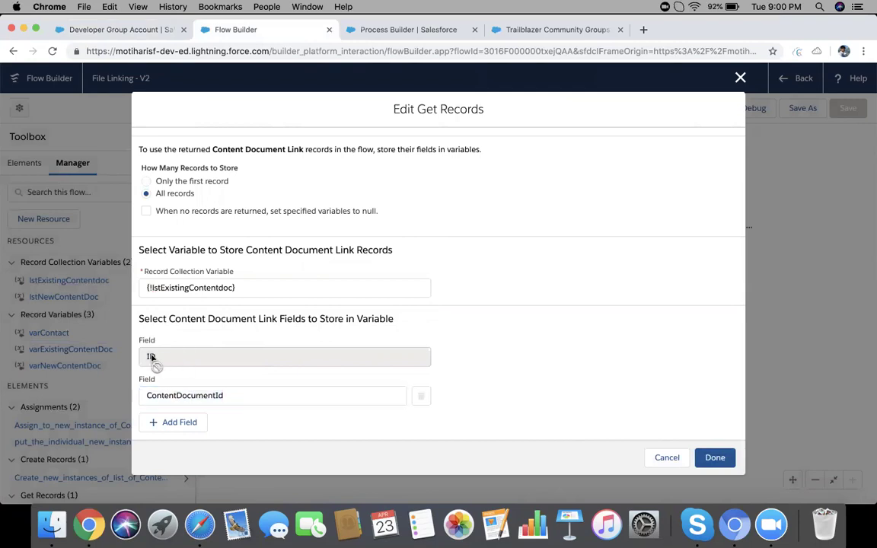
left_click(216, 396)
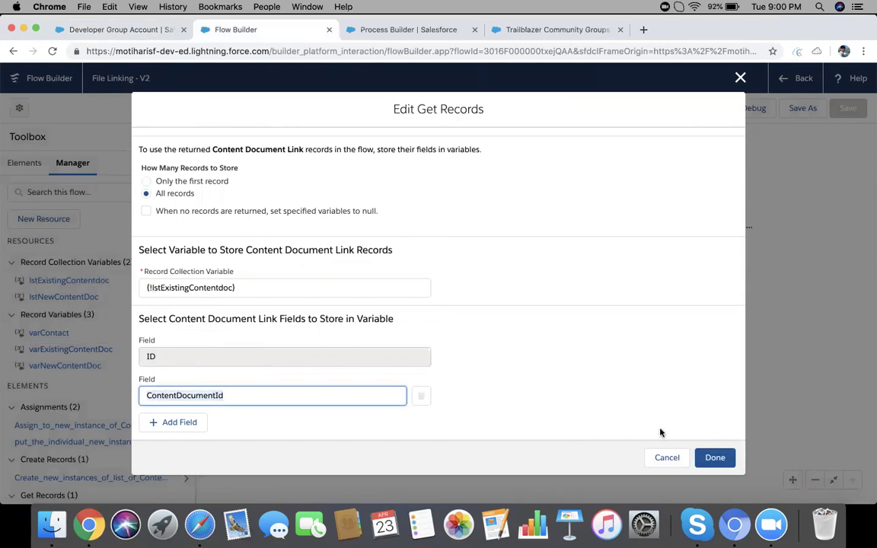
left_click(665, 461)
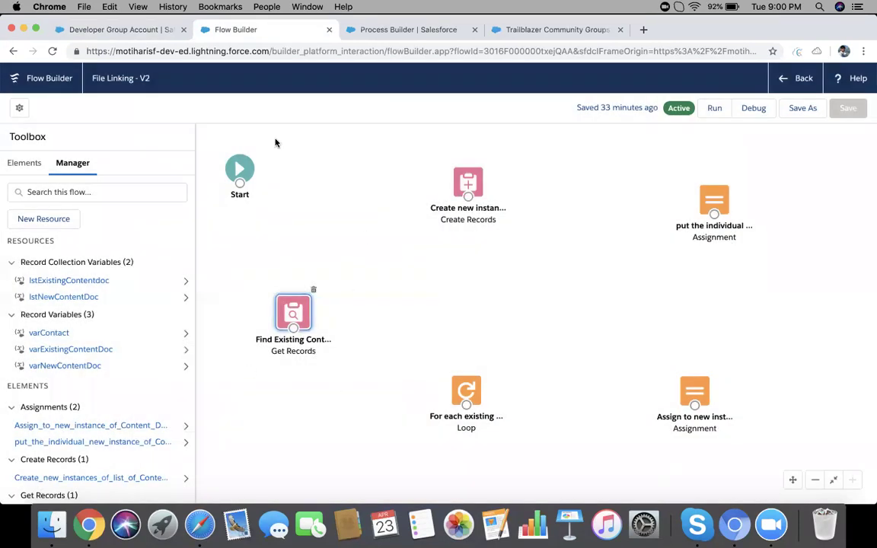
- Verify the Developer Group Account shows two attached files and no contacts, then return to the flow
left_click(129, 31)
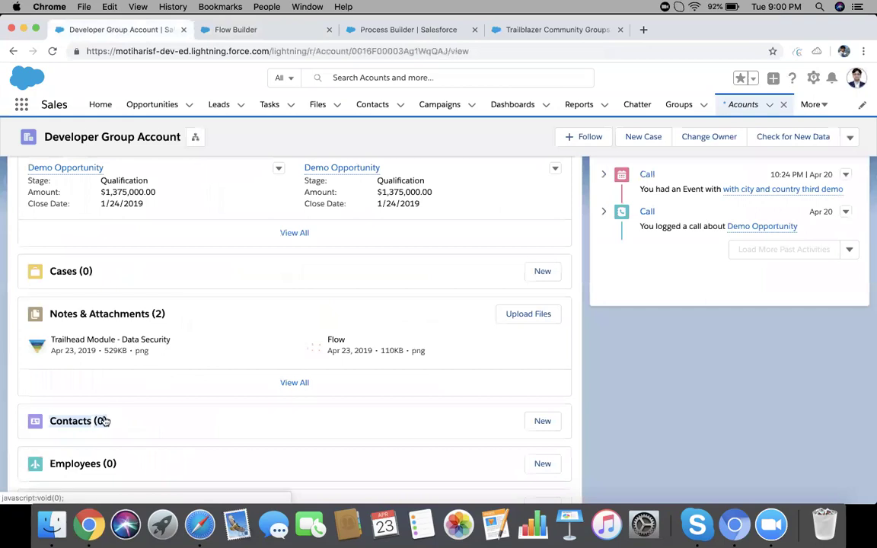
scroll(107, 417, "down", 2)
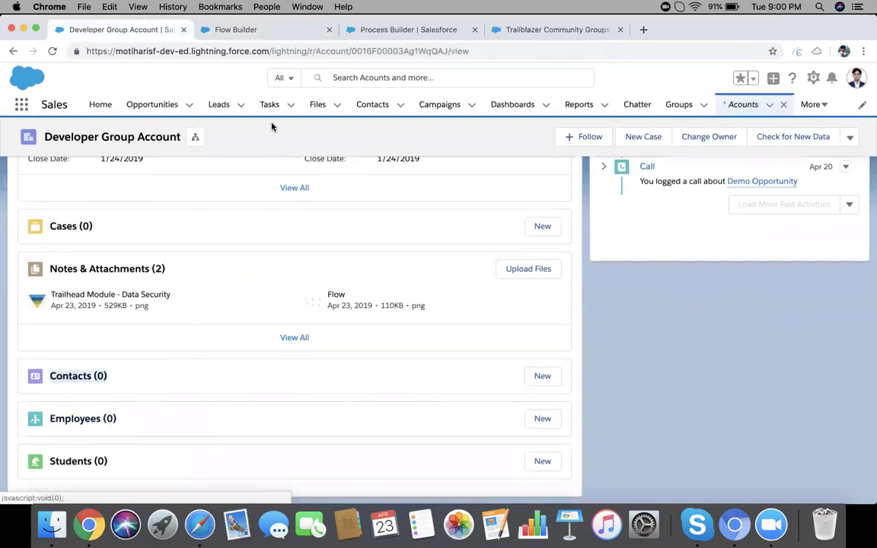
left_click(240, 30)
left_click(117, 30)
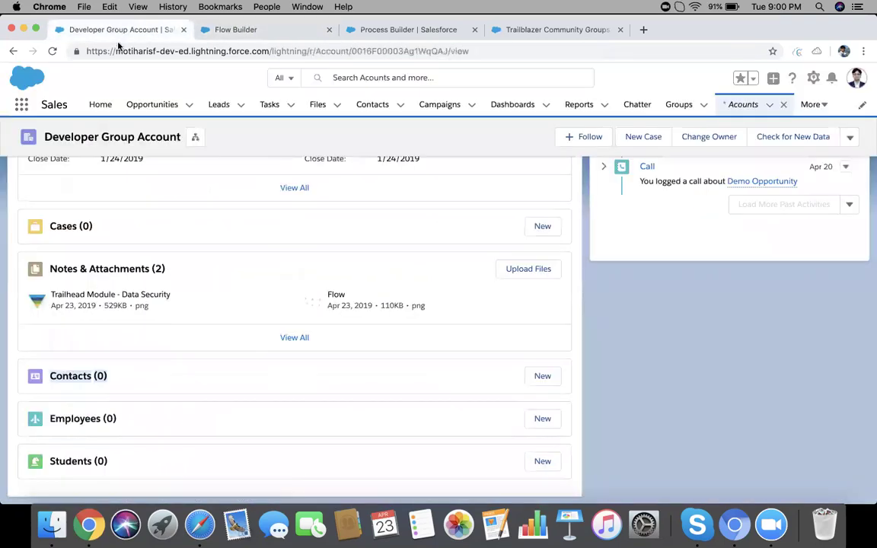
scroll(202, 259, "up", 2)
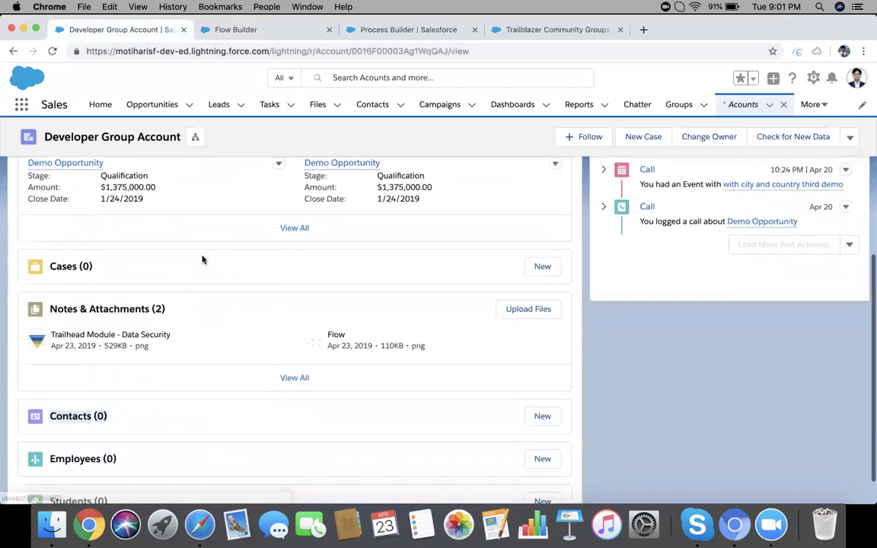
scroll(202, 259, "down", 2)
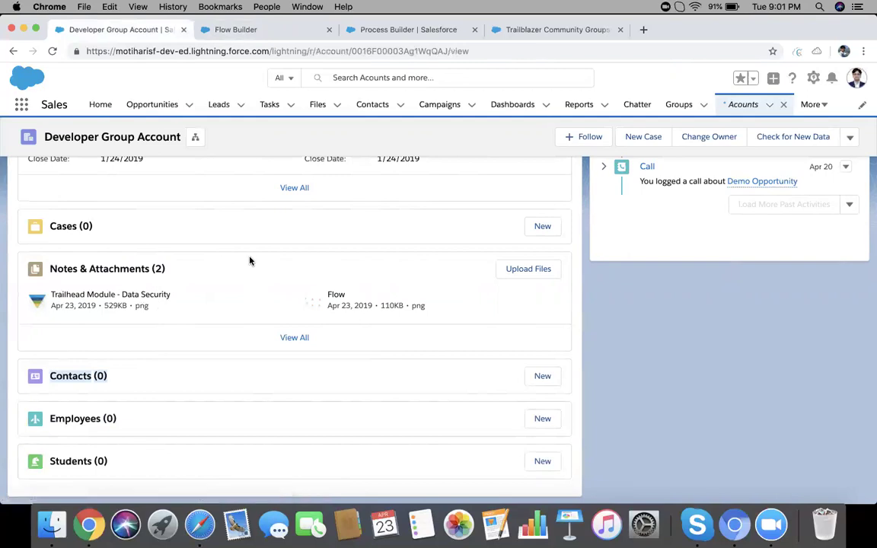
left_click(251, 30)
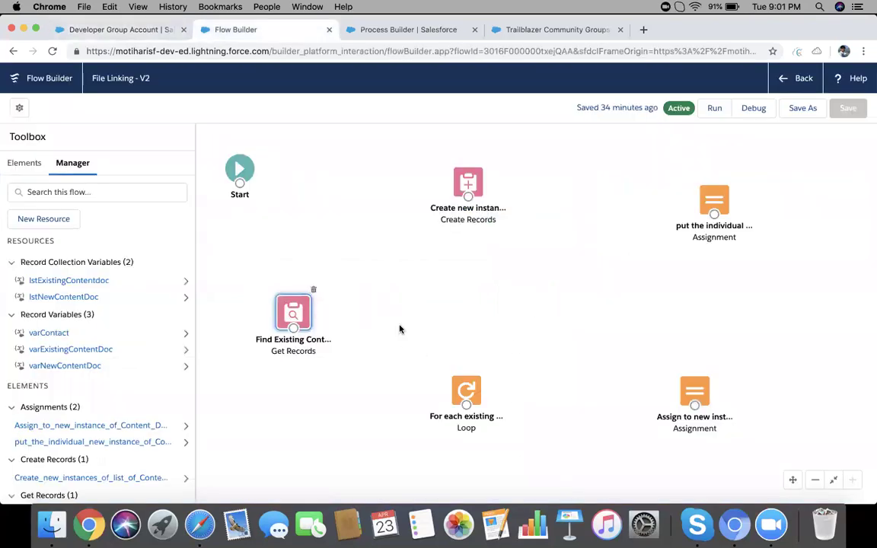
- Open the For each existing content loop and inspect its lstExistingContentdoc collection variable
left_click(467, 391)
double_click(466, 392)
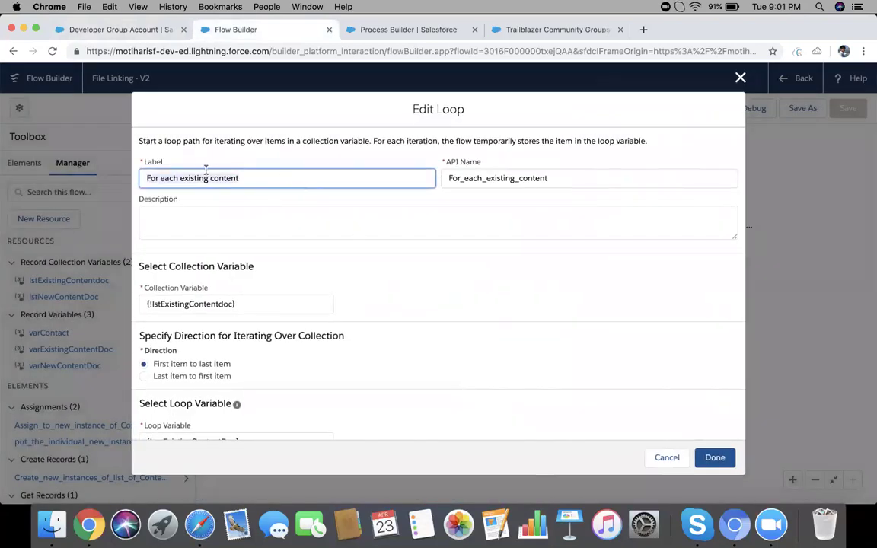
scroll(341, 196, "down", 1)
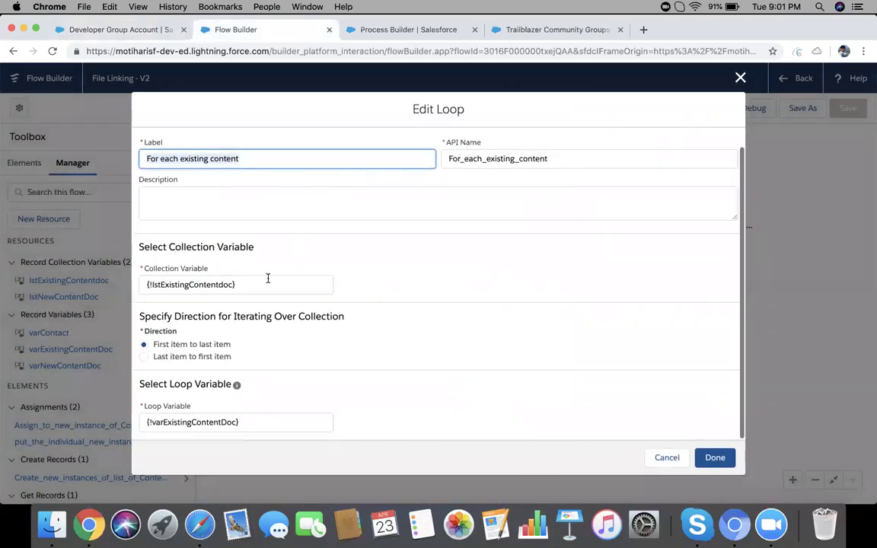
left_click(232, 285)
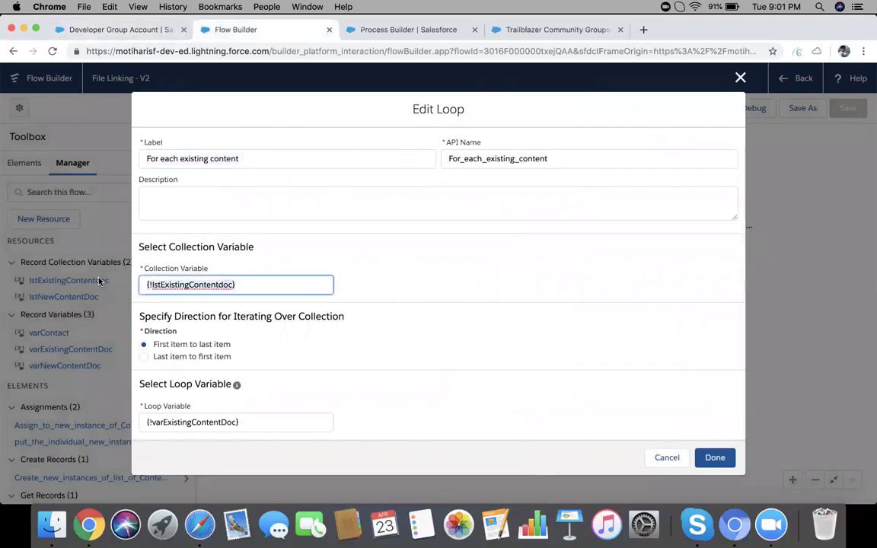
left_click(196, 277)
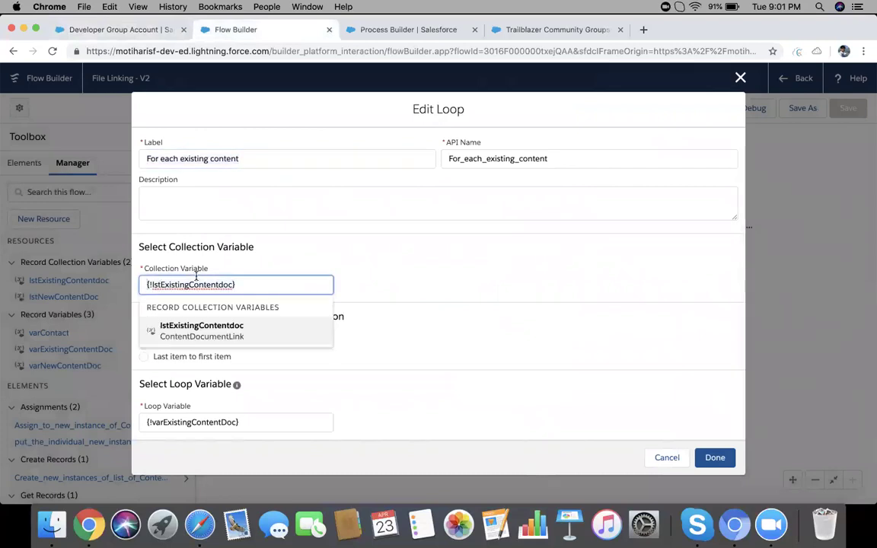
left_click(494, 262)
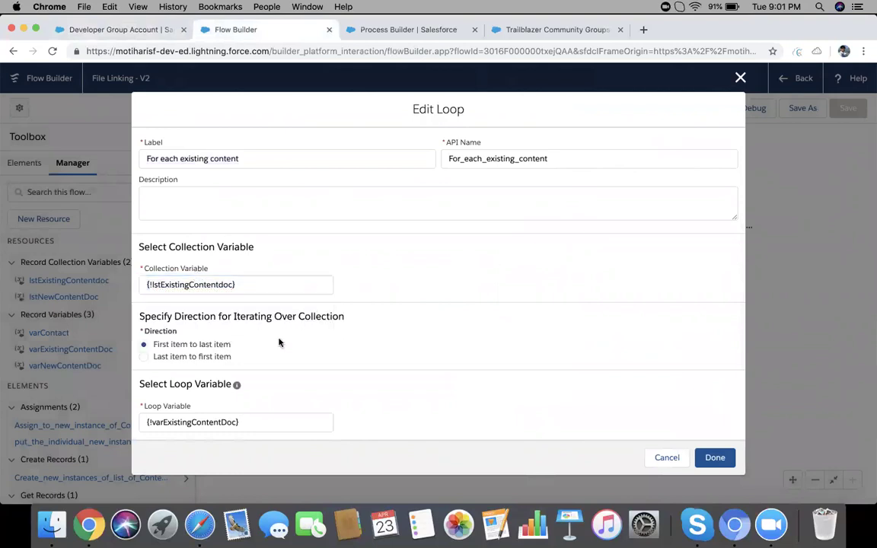
- Inspect the varExistingContentDoc loop variable and recheck the collection variable choices
left_click(272, 418)
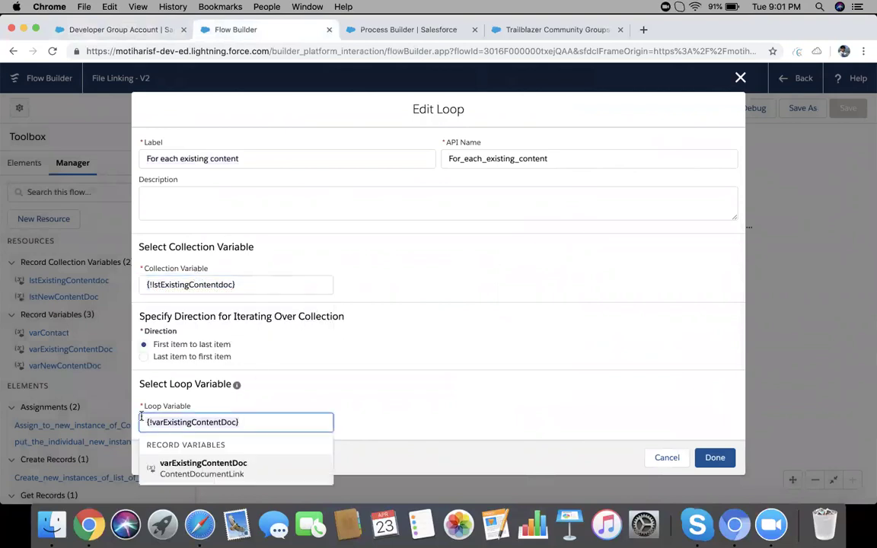
left_click(266, 276)
left_click(266, 278)
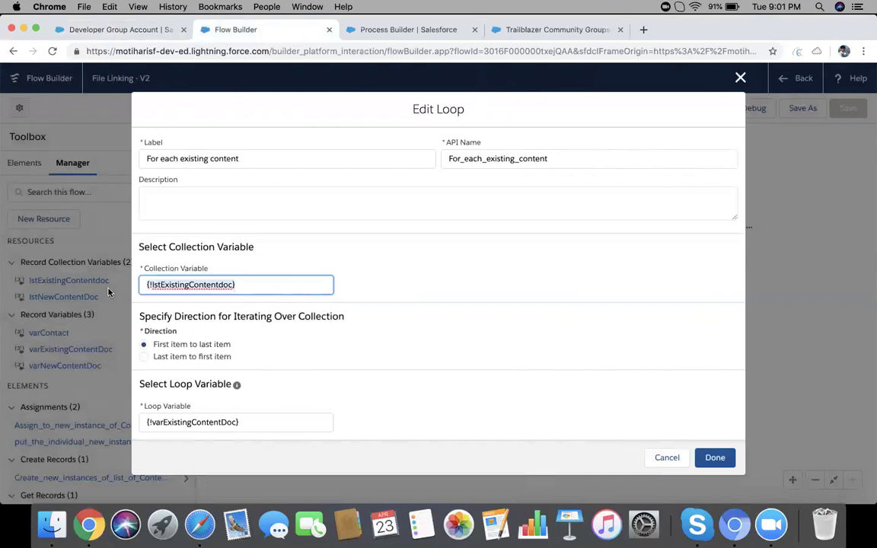
left_click(252, 284)
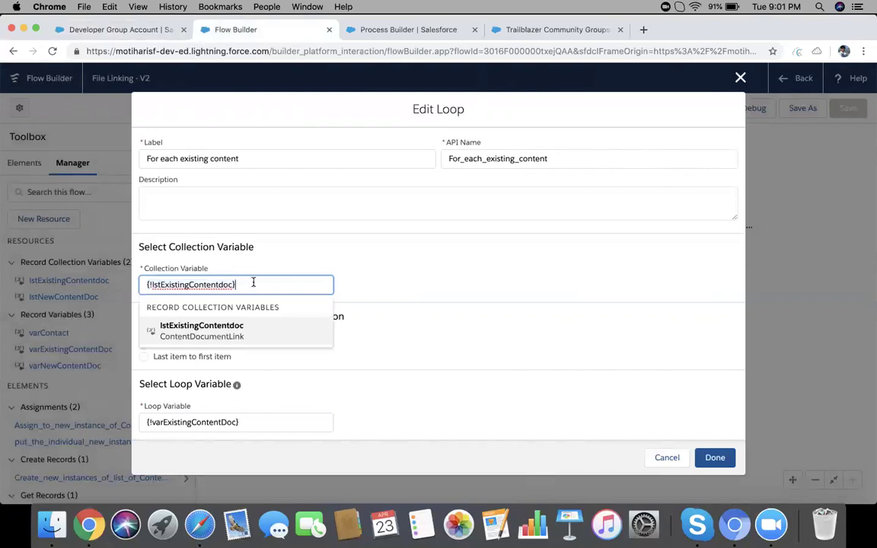
left_click(347, 348)
left_click(244, 422)
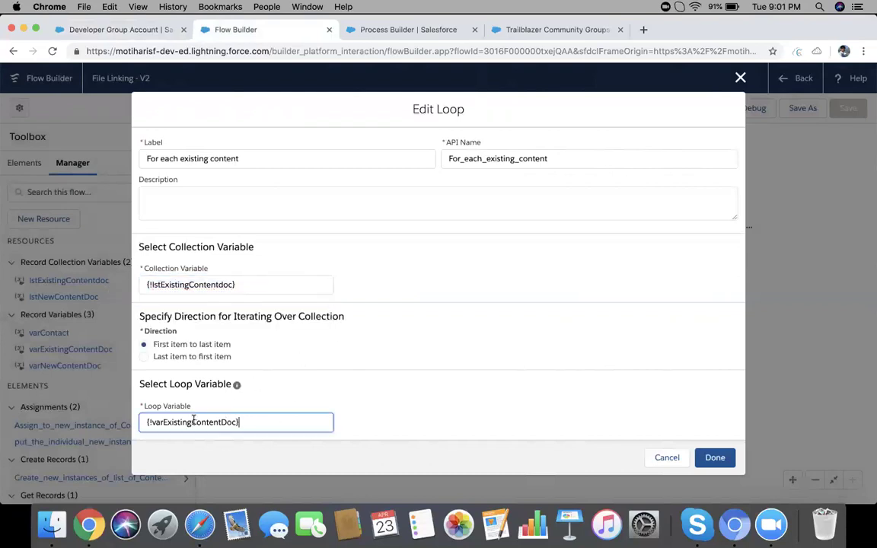
left_click(141, 419)
left_click(749, 295)
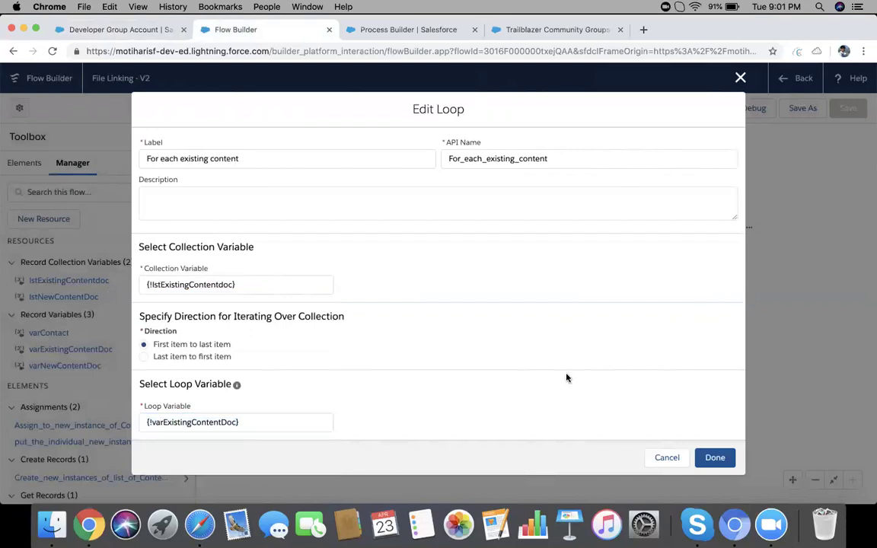
left_click(249, 285)
- Close the loop settings and reposition the loop and assignment elements on the canvas
left_click(667, 458)
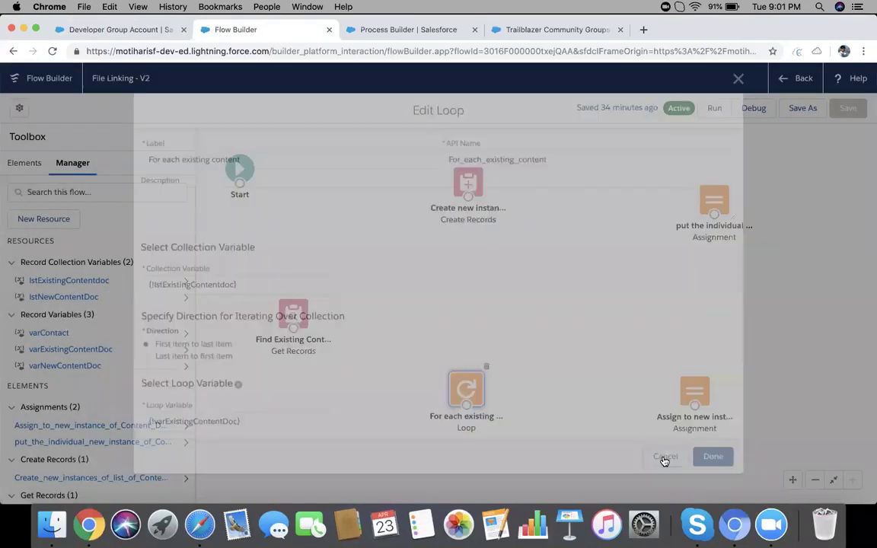
left_click_drag(468, 392, 407, 391)
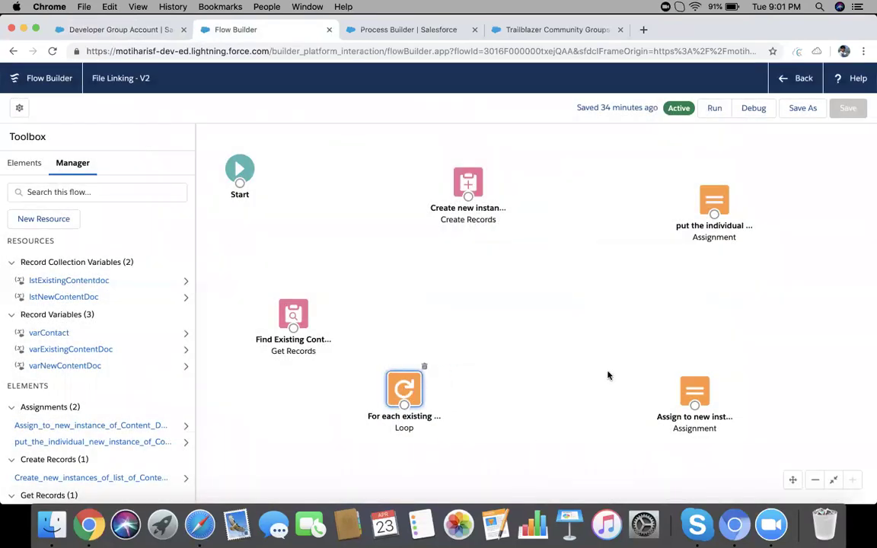
left_click_drag(702, 398, 630, 371)
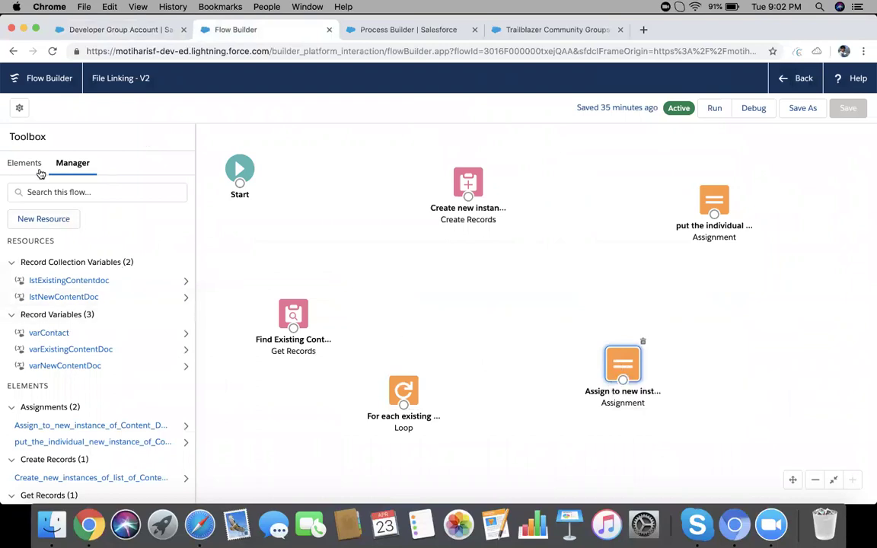
- Open the Assign to new instance of Content Document Link assignment's settings
left_click(36, 163)
left_click_drag(51, 245, 78, 235)
double_click(623, 364)
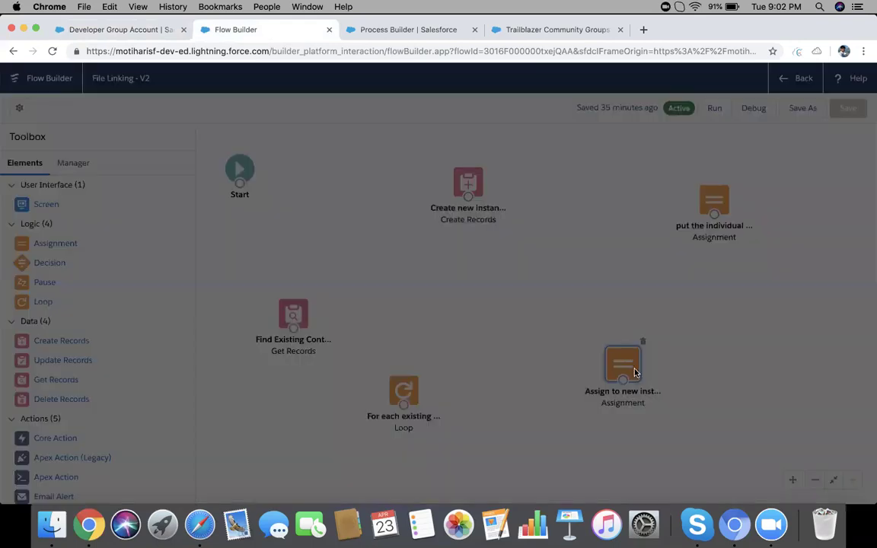
left_click_drag(392, 173, 137, 174)
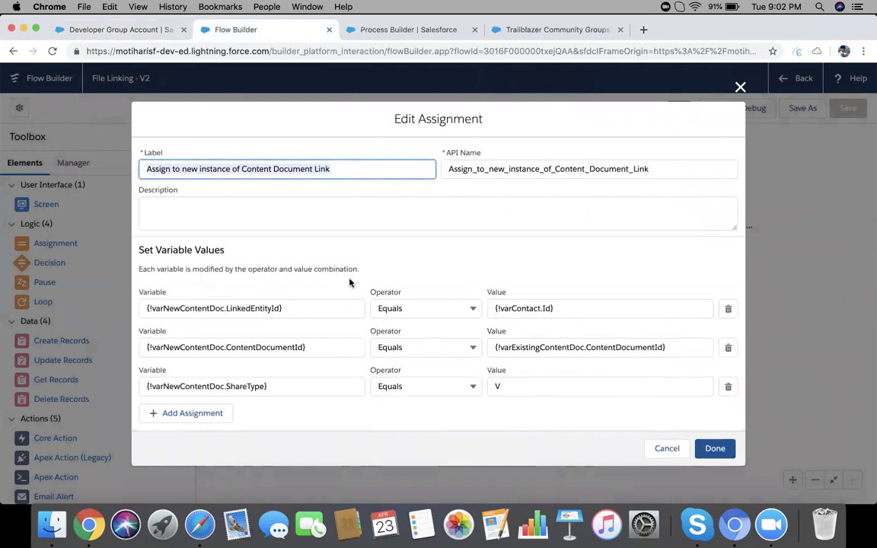
- Check the LinkedEntityId row takes the value {!varContact.Id}
left_click(314, 250)
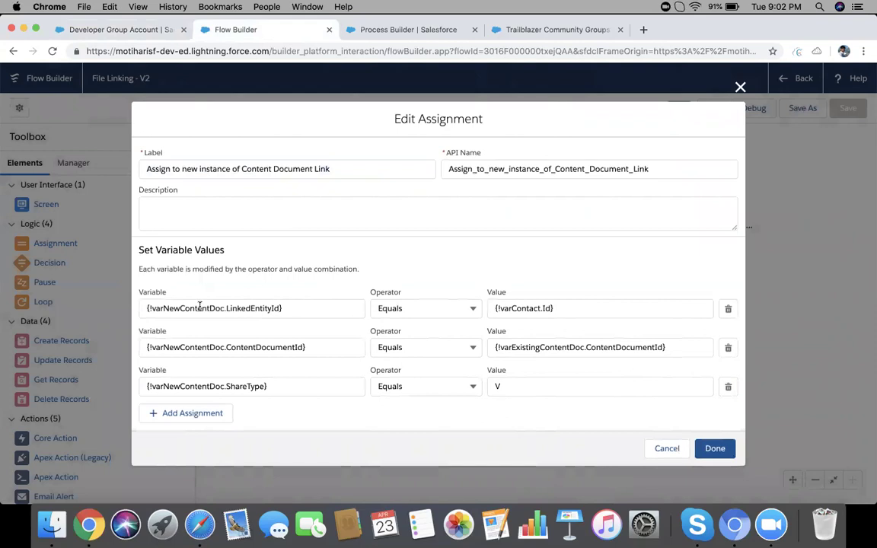
left_click(200, 308)
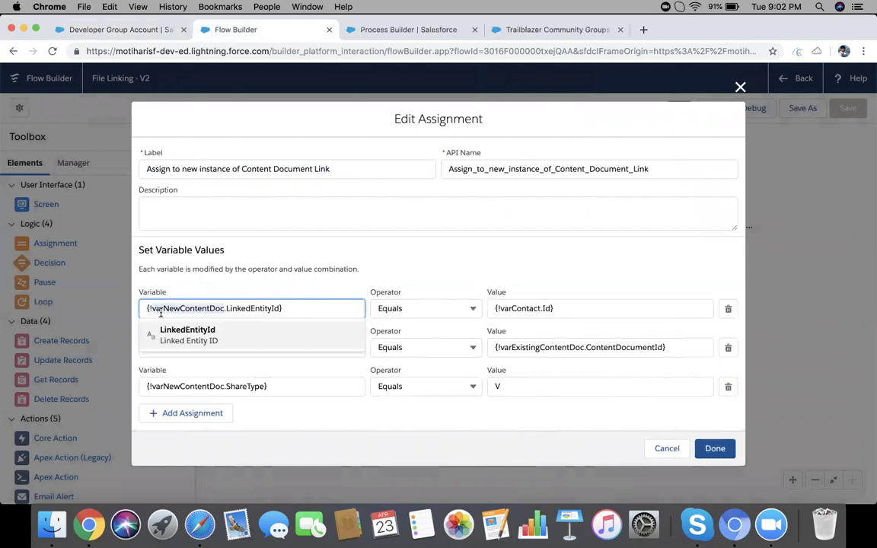
left_click_drag(161, 312, 234, 310)
double_click(234, 310)
left_click(343, 244)
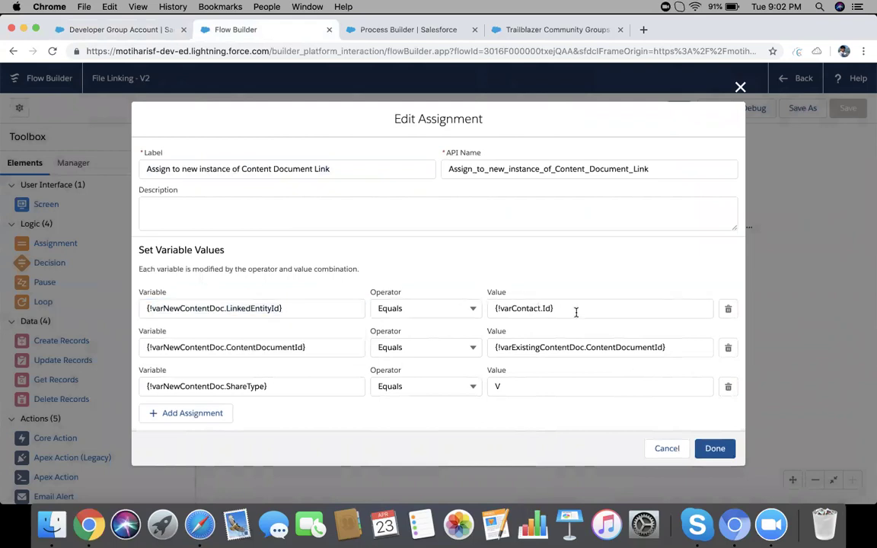
left_click(512, 312)
triple_click(512, 313)
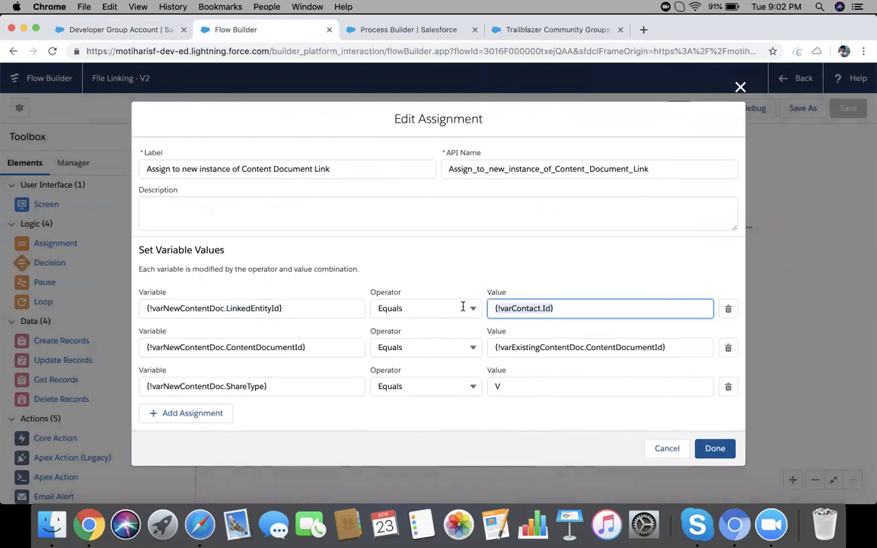
left_click(610, 312)
left_click(405, 227)
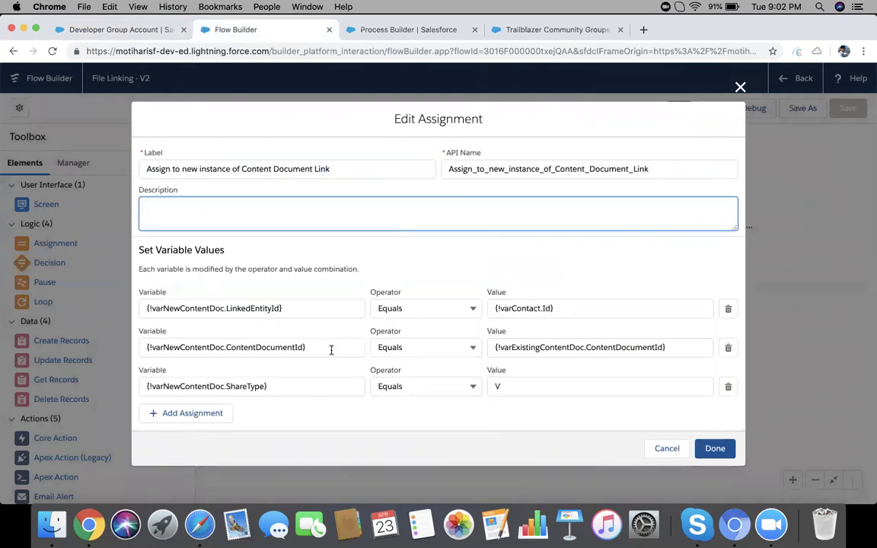
- Check the ContentDocumentId row takes the existing file's document id
left_click(230, 348)
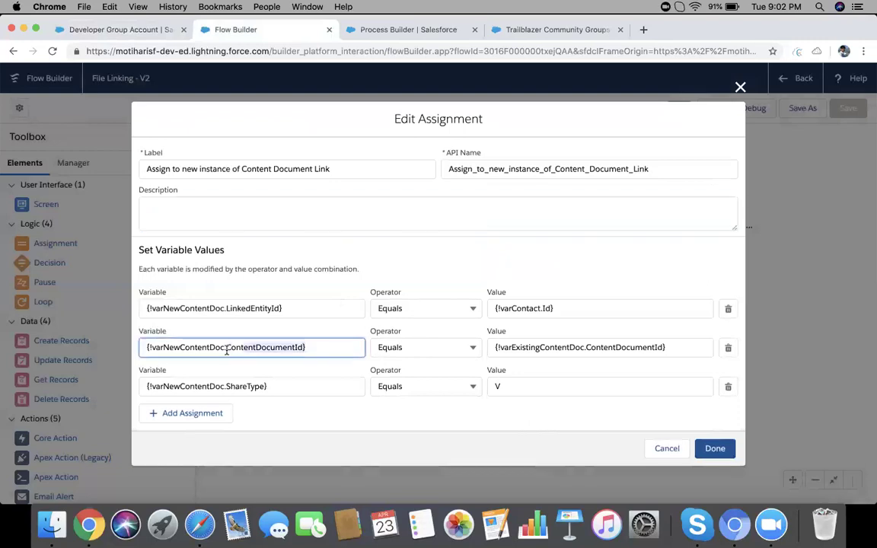
left_click(673, 348)
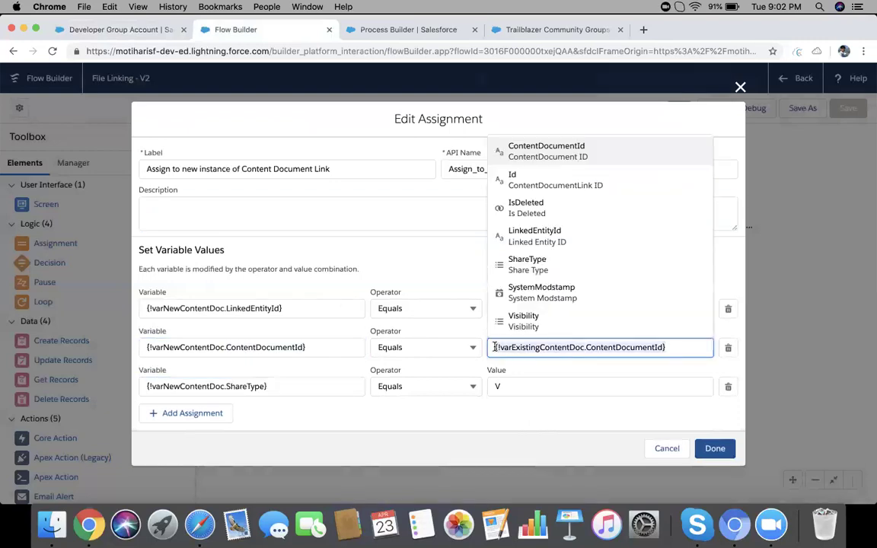
left_click(511, 347)
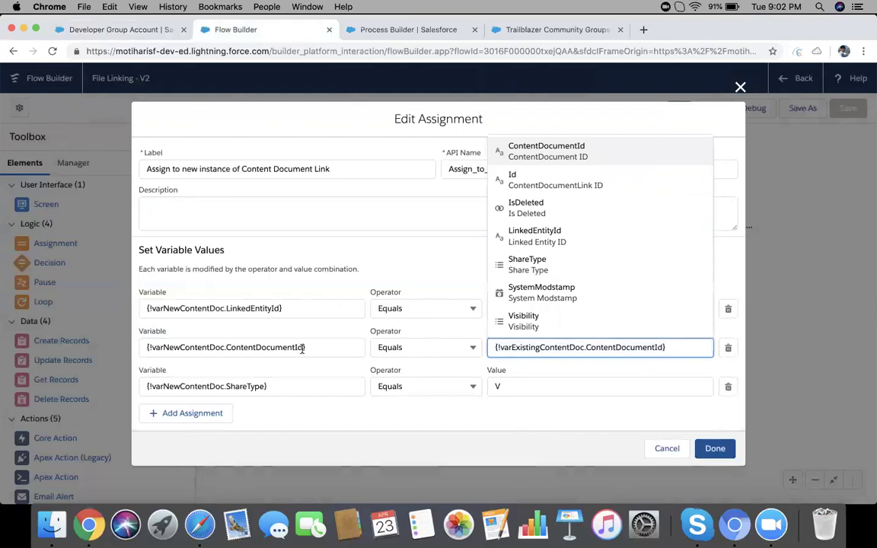
left_click(195, 349)
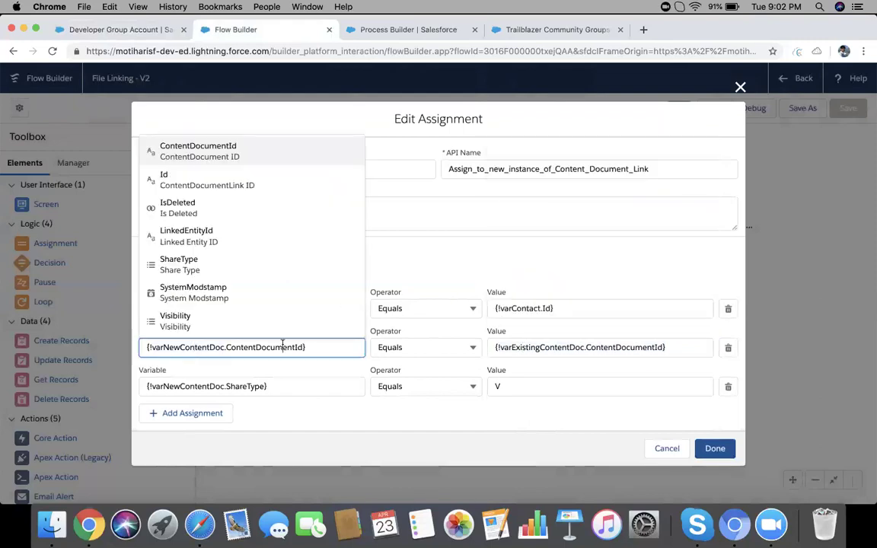
left_click_drag(671, 348, 494, 348)
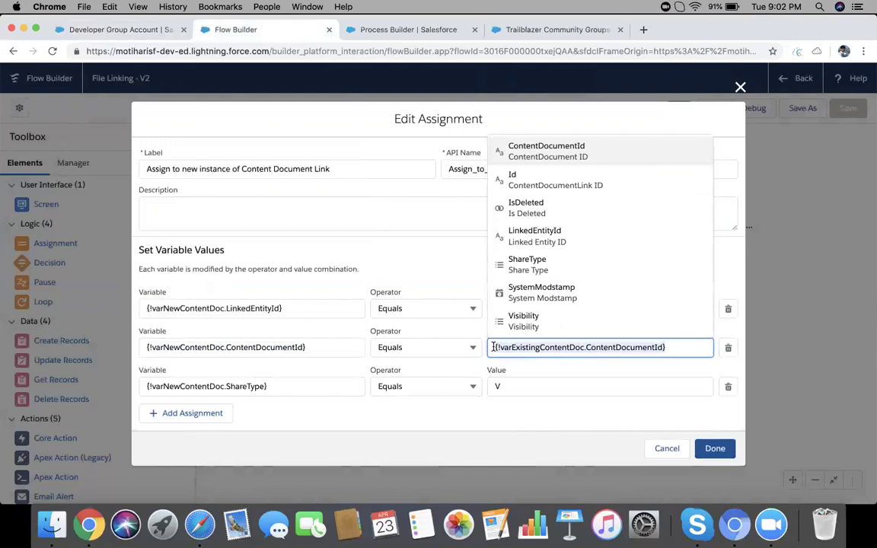
- Confirm the ShareType row's value stays V
left_click(278, 387)
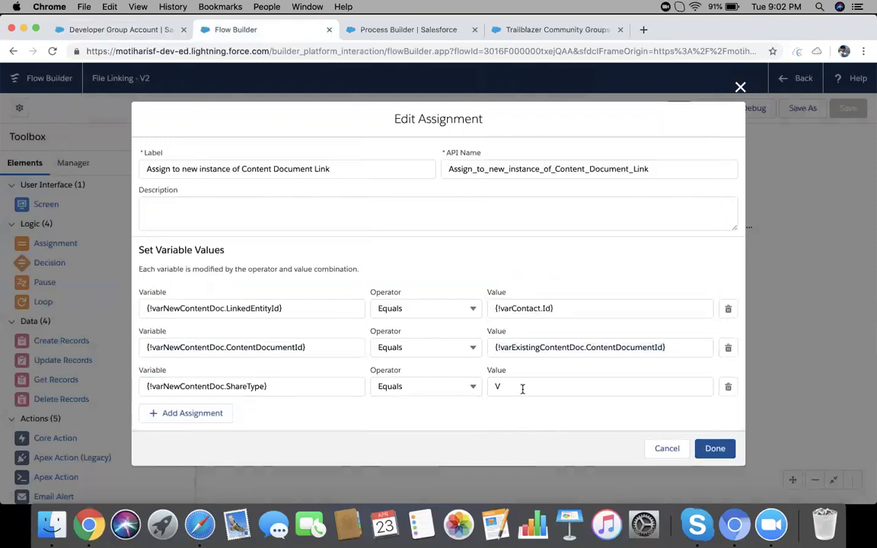
left_click(499, 387)
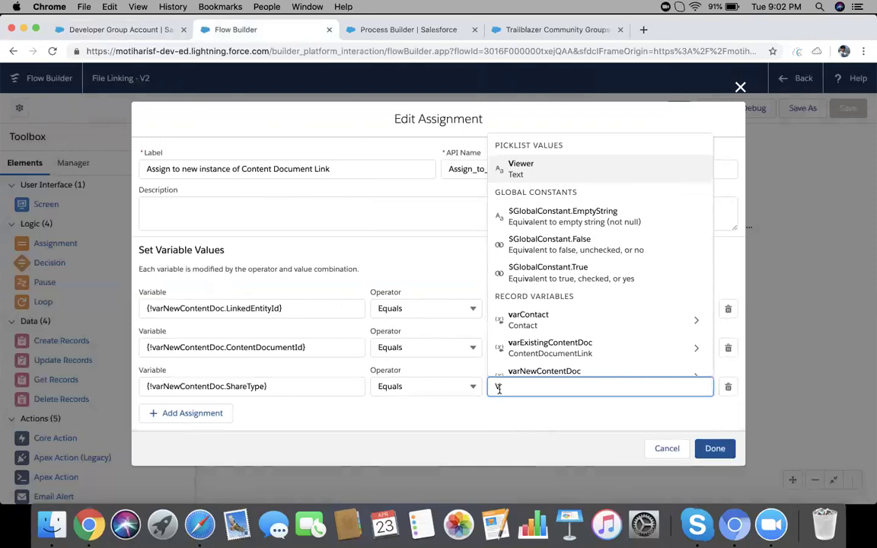
left_click(467, 417)
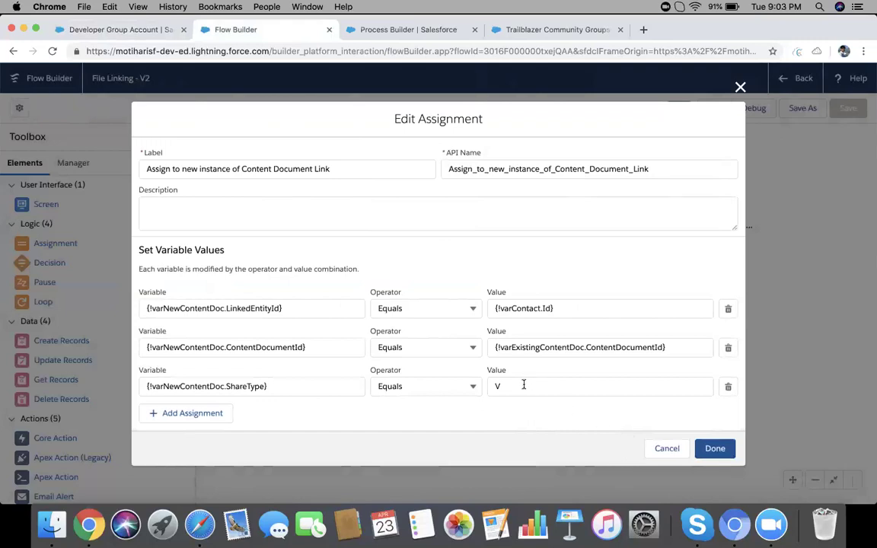
left_click(493, 386)
left_click(476, 415)
- Save the assignment, then inspect the one adding {!varNewContentDoc} to {!lstNewContentDoc}
left_click(715, 449)
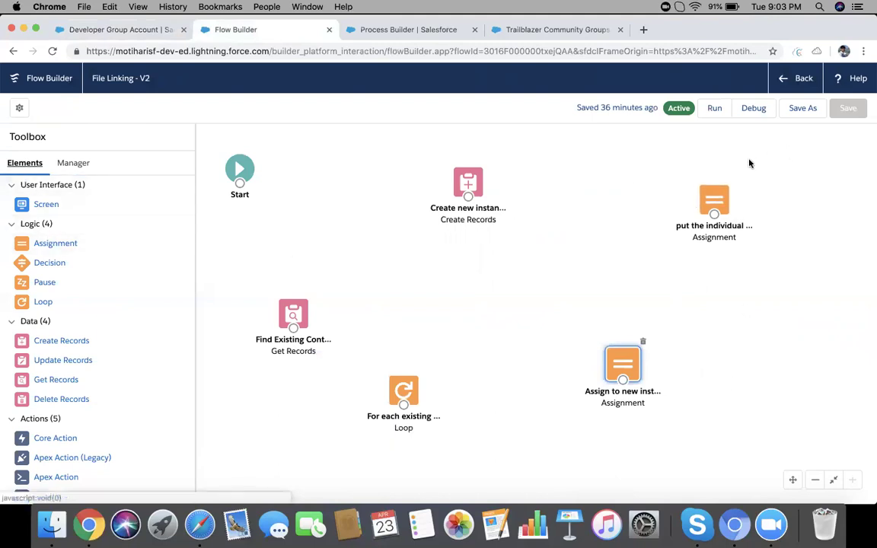
double_click(713, 194)
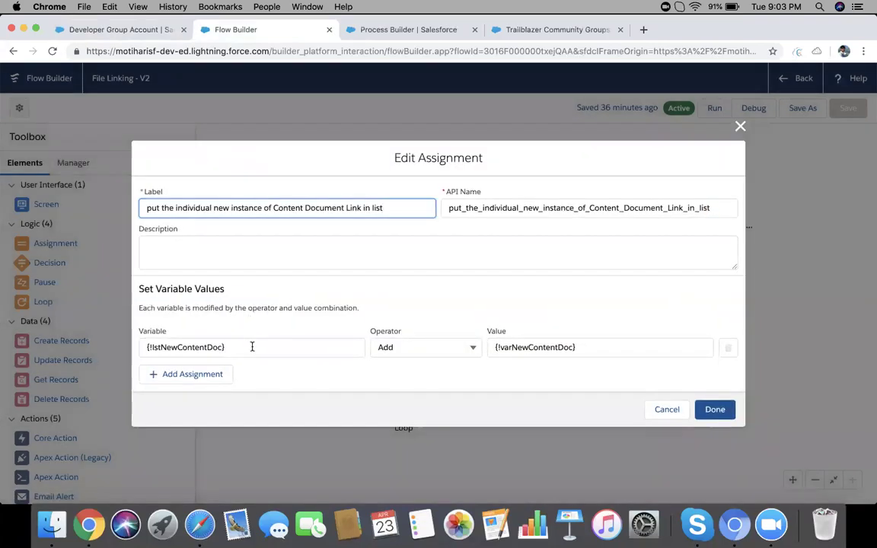
left_click(142, 345)
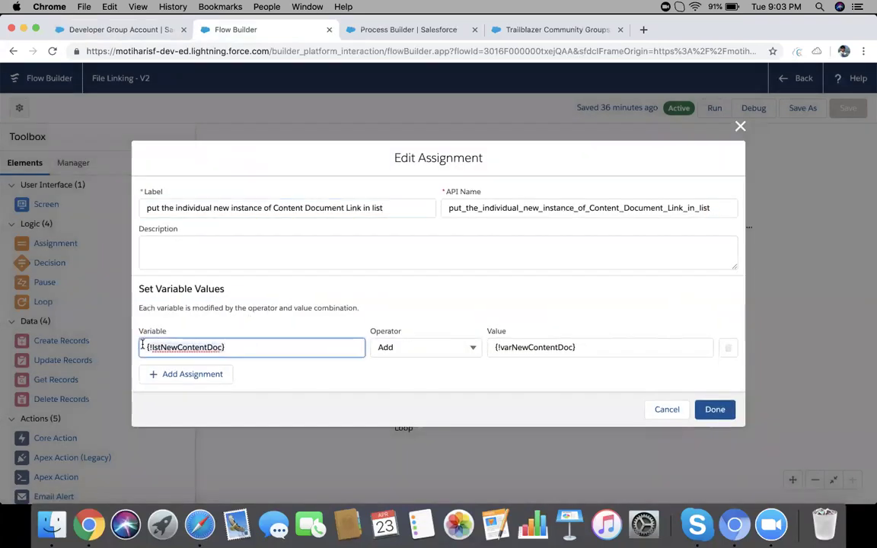
left_click(376, 320)
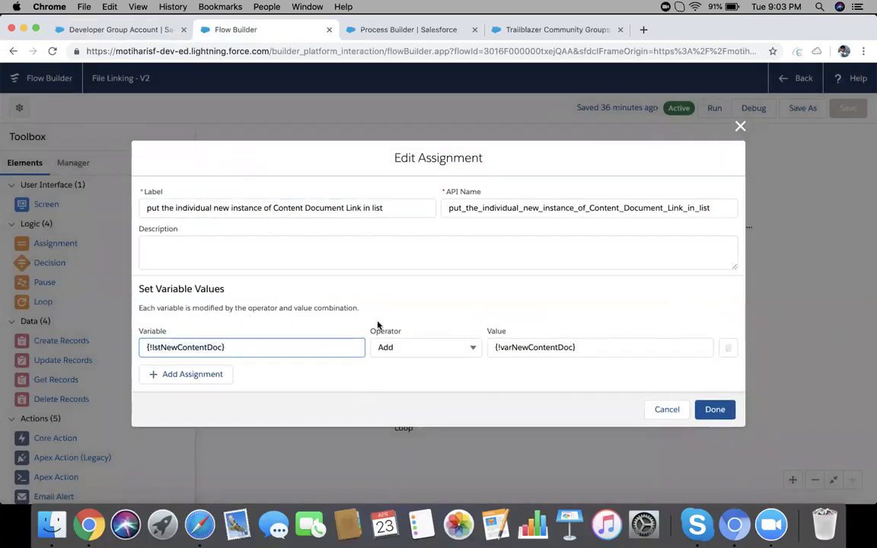
left_click(624, 348)
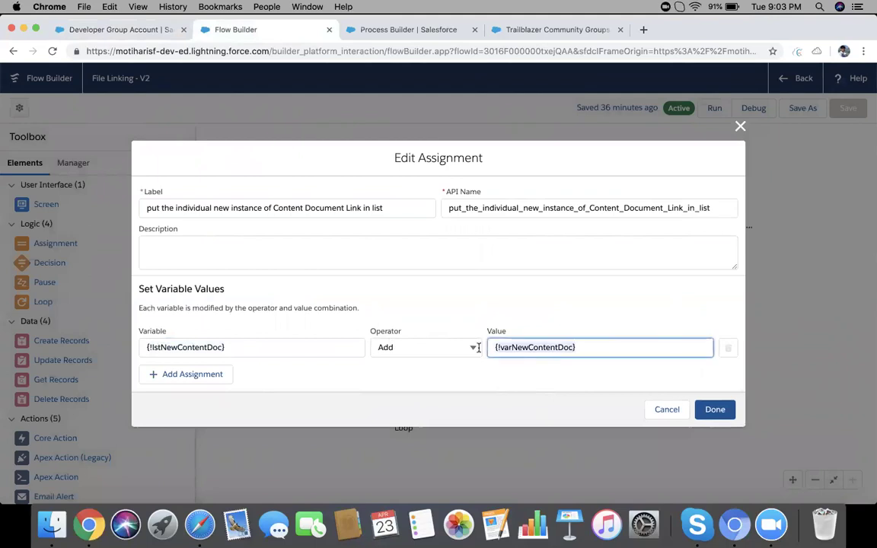
triple_click(387, 207)
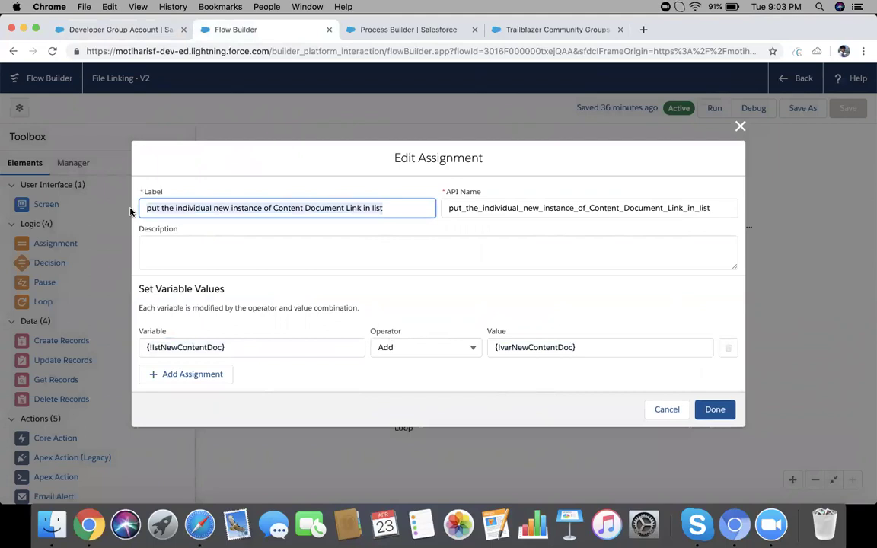
- Inspect the Create Records step's {!lstNewContentDoc} collection variable and cancel back to the canvas
left_click(719, 411)
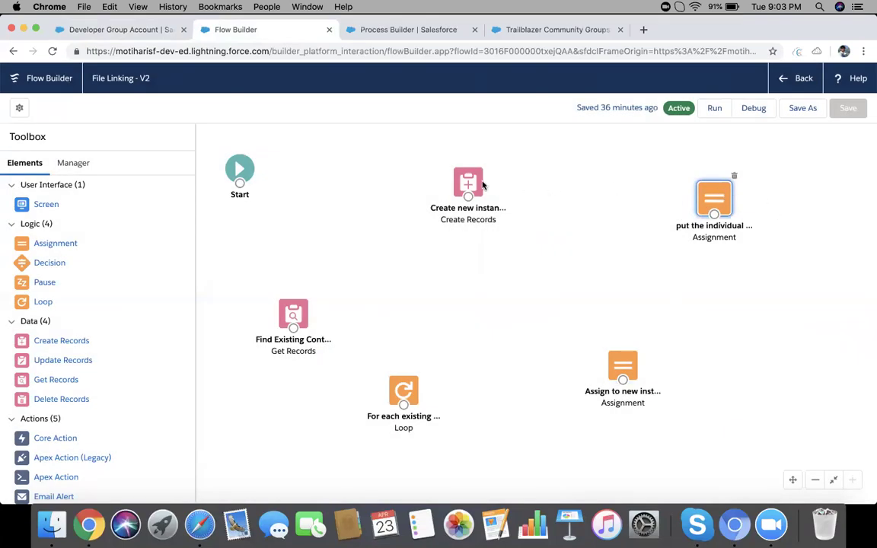
double_click(473, 183)
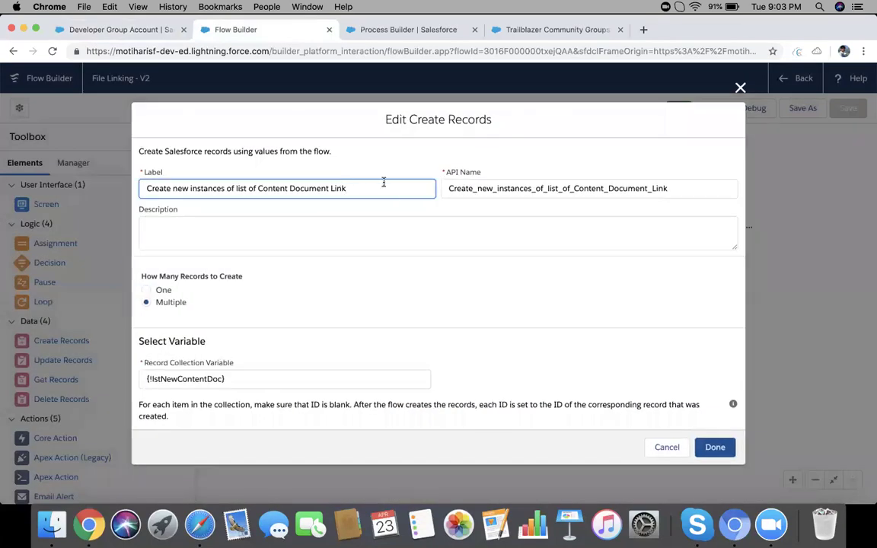
left_click(739, 89)
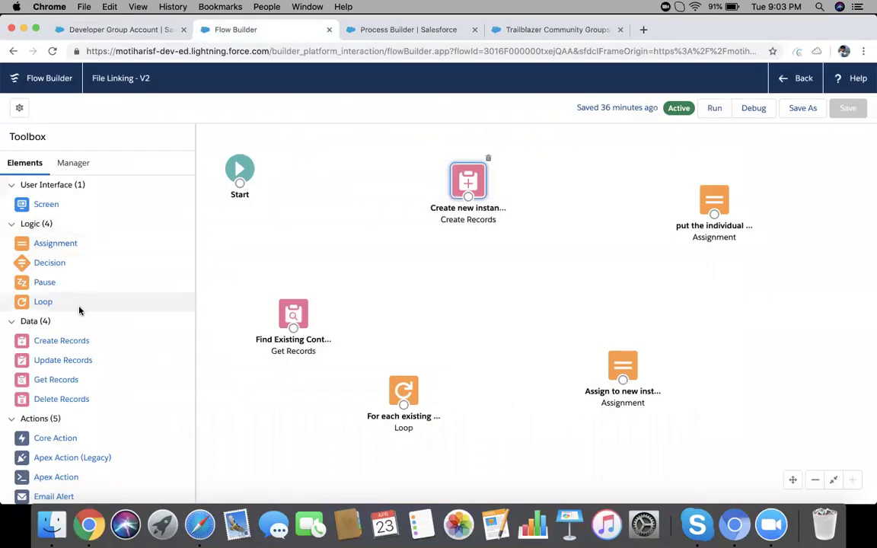
double_click(470, 184)
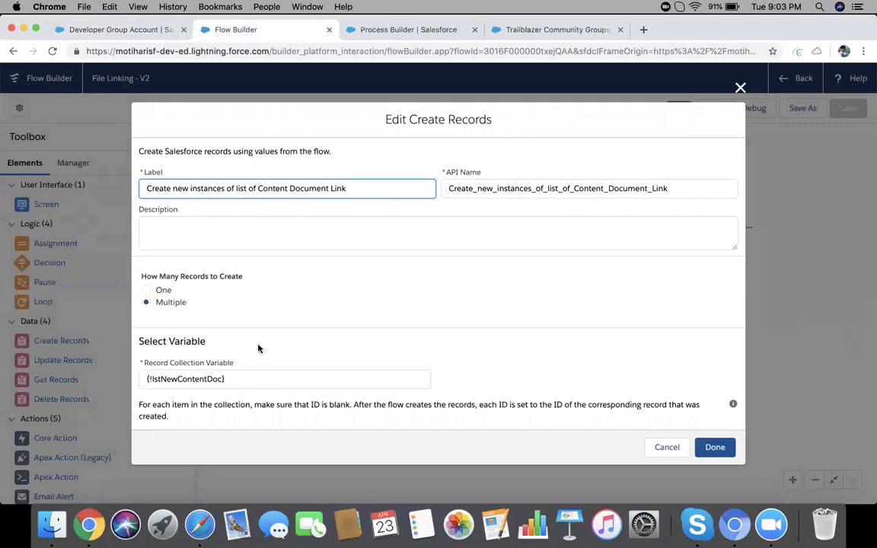
left_click(252, 379)
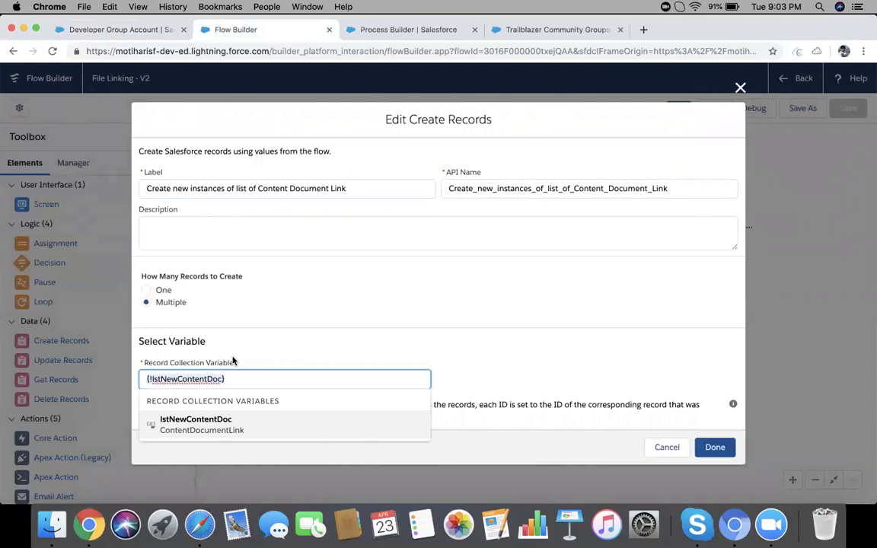
left_click(668, 448)
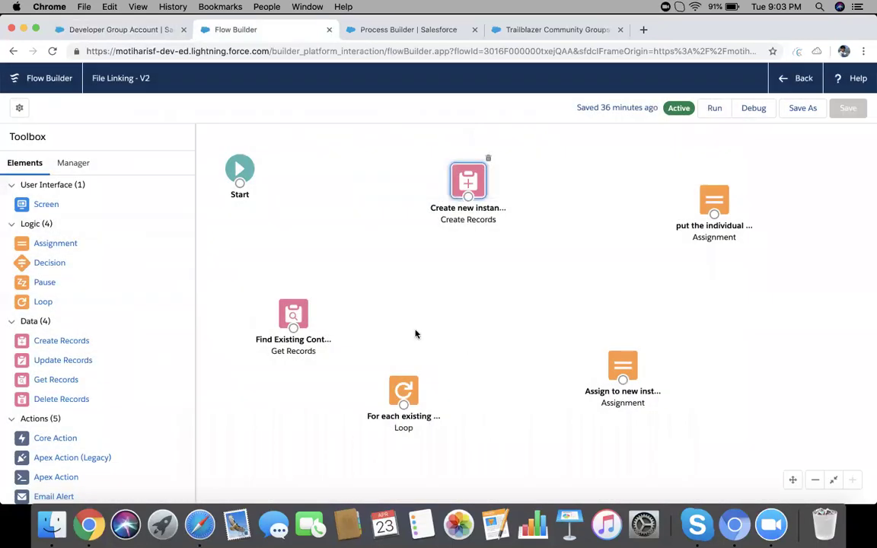
- Inspect the Get Records, loop, assignment and Create Records elements without changing them
left_click(301, 320)
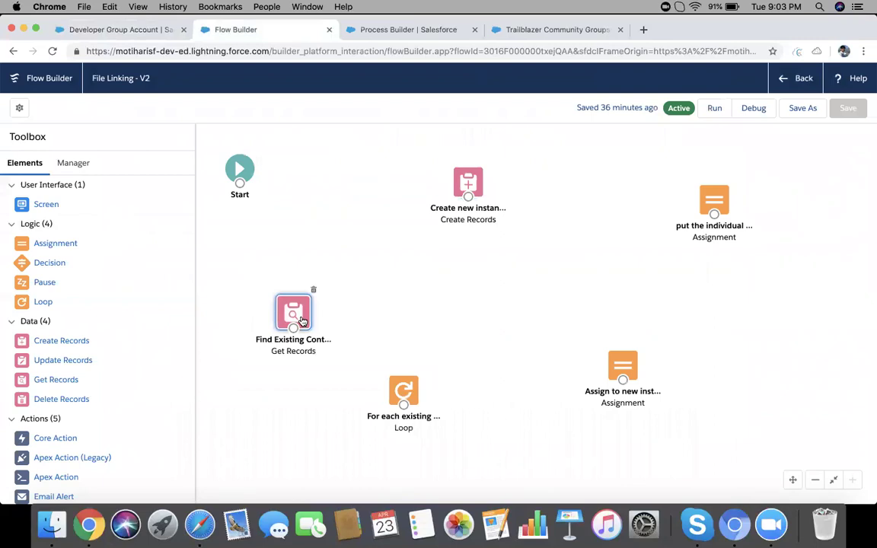
left_click(407, 393)
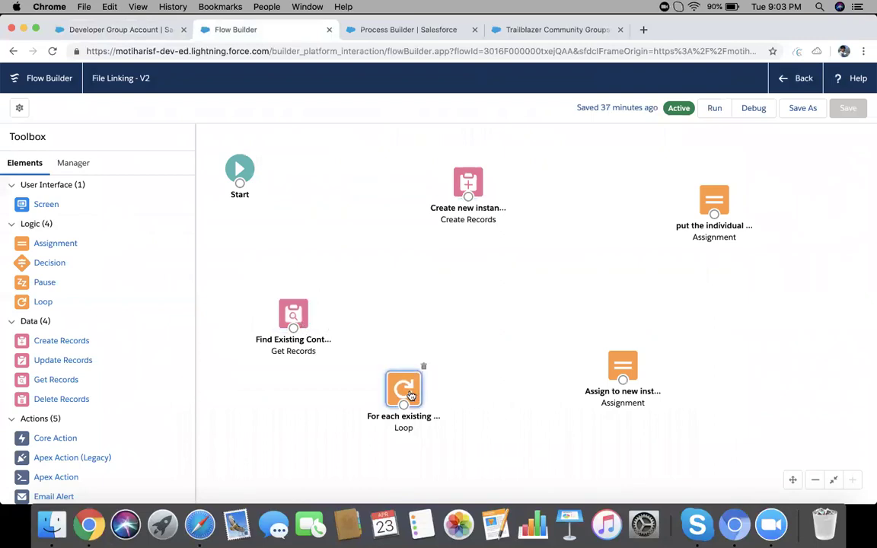
left_click(621, 368)
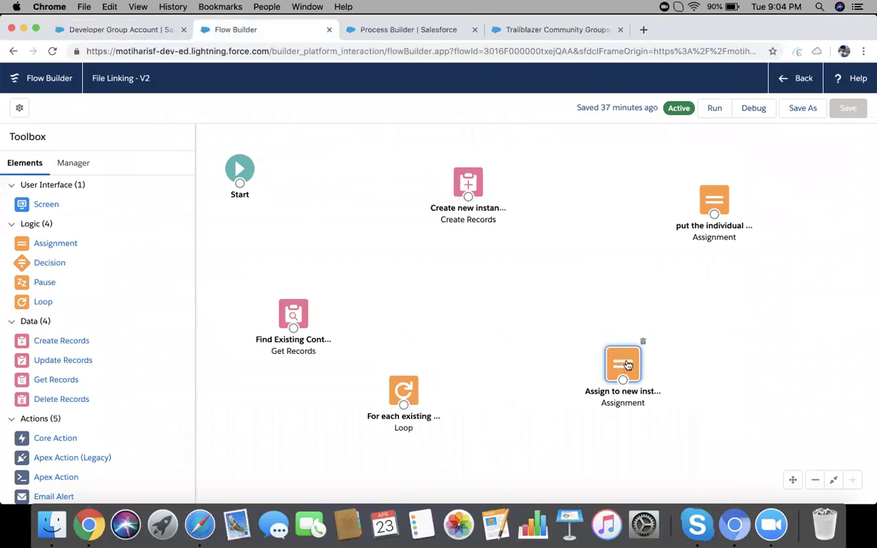
double_click(713, 200)
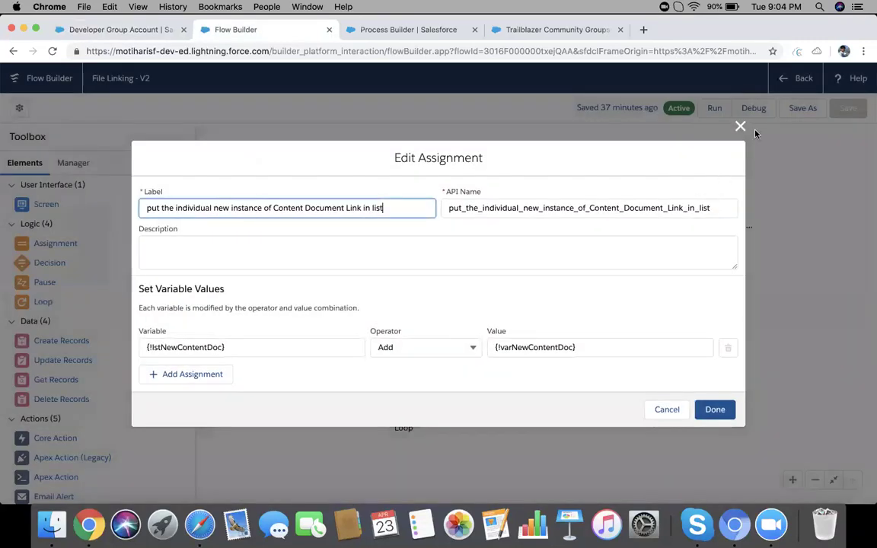
left_click(739, 126)
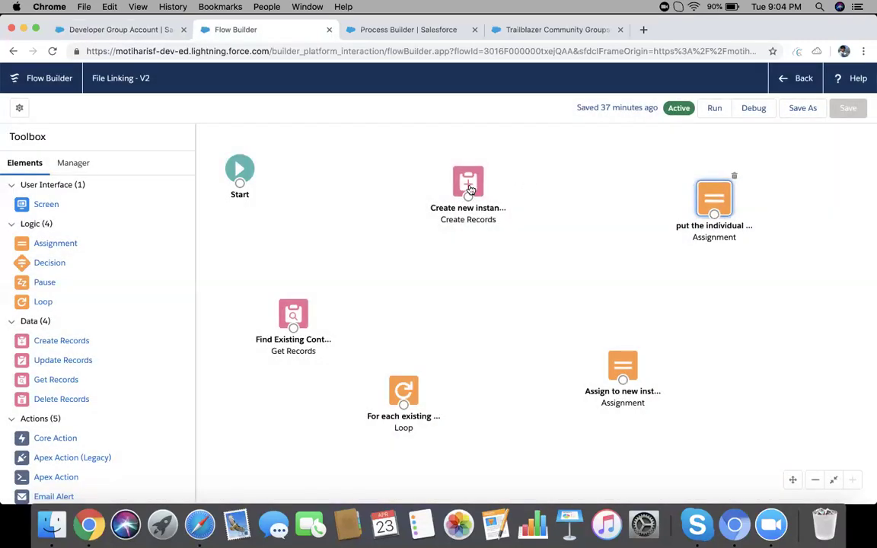
double_click(467, 182)
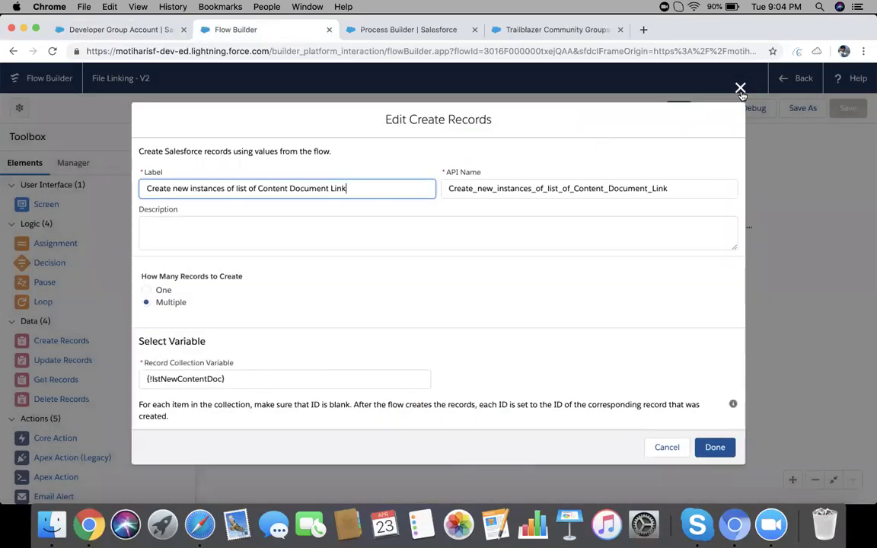
left_click(740, 87)
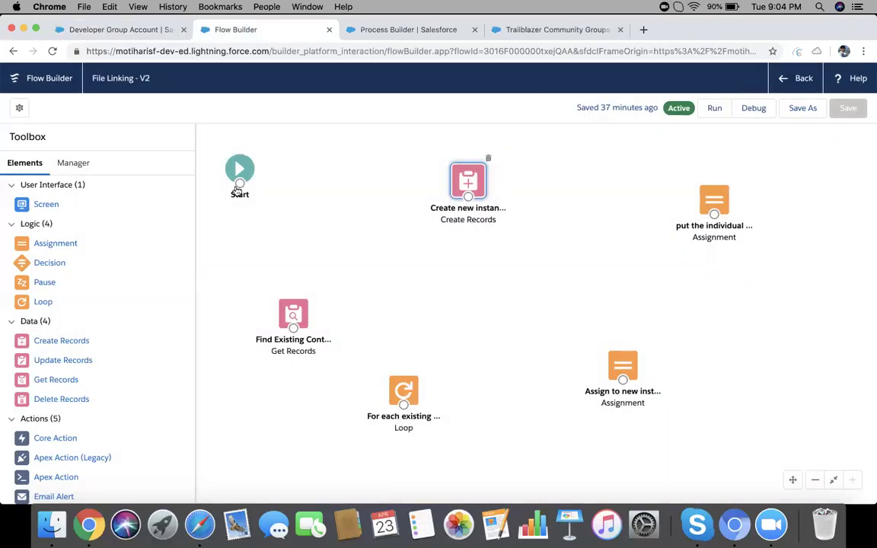
- Connect Start, Get Records, the loop and assignments, routing After last item to Create new instance
left_click_drag(240, 182, 294, 324)
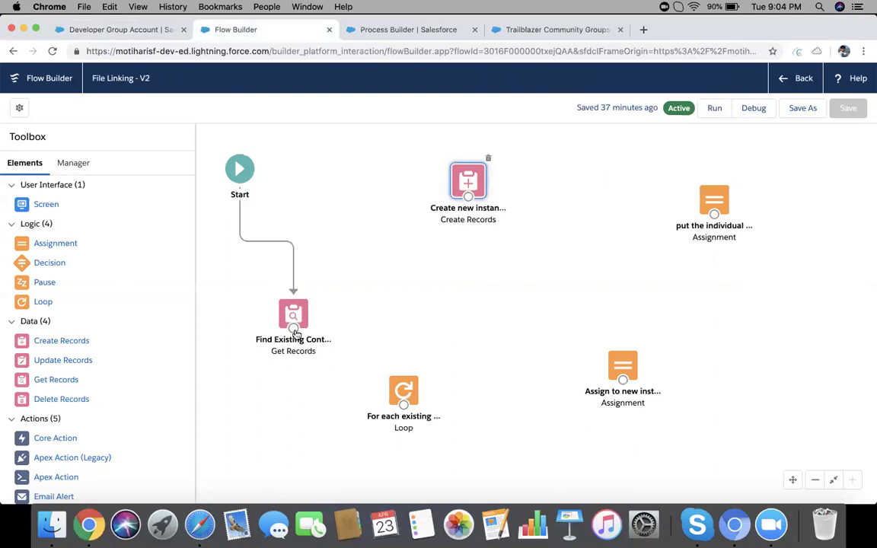
left_click_drag(296, 334, 631, 368)
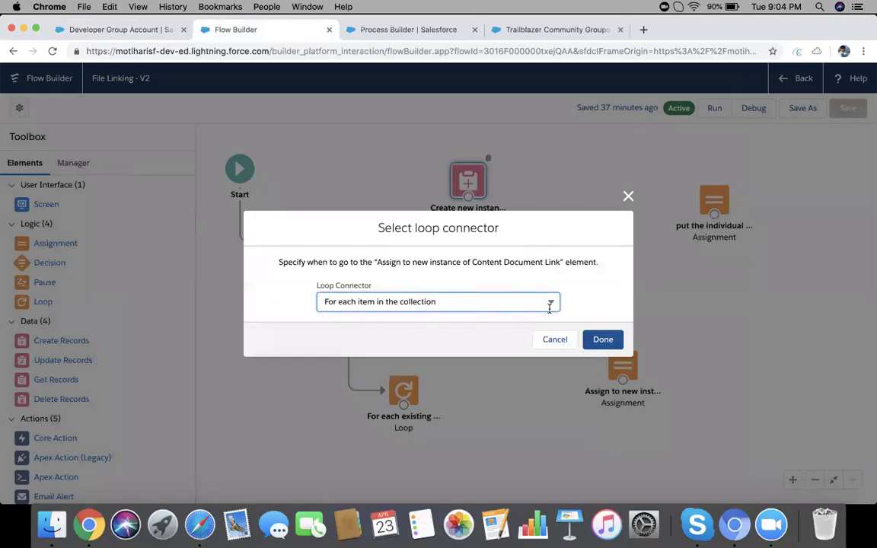
left_click(605, 340)
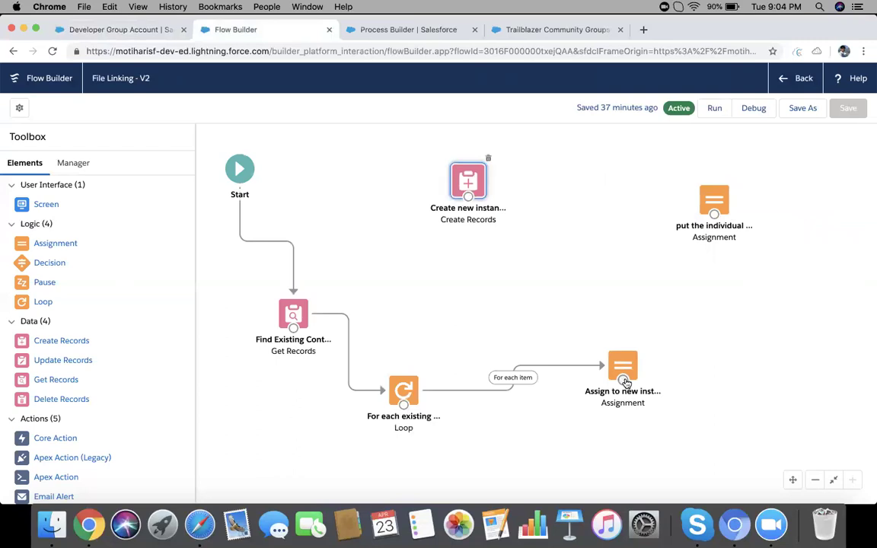
left_click_drag(625, 381, 412, 381)
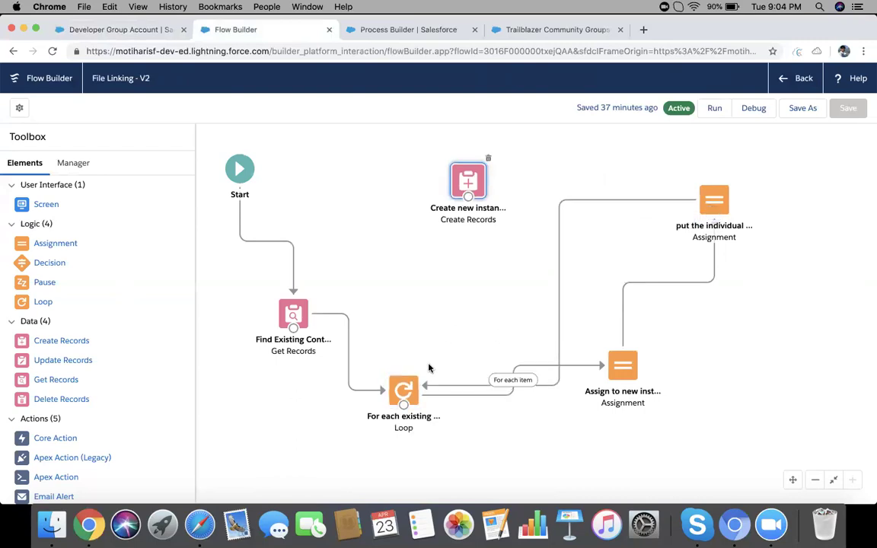
left_click_drag(623, 369, 730, 391)
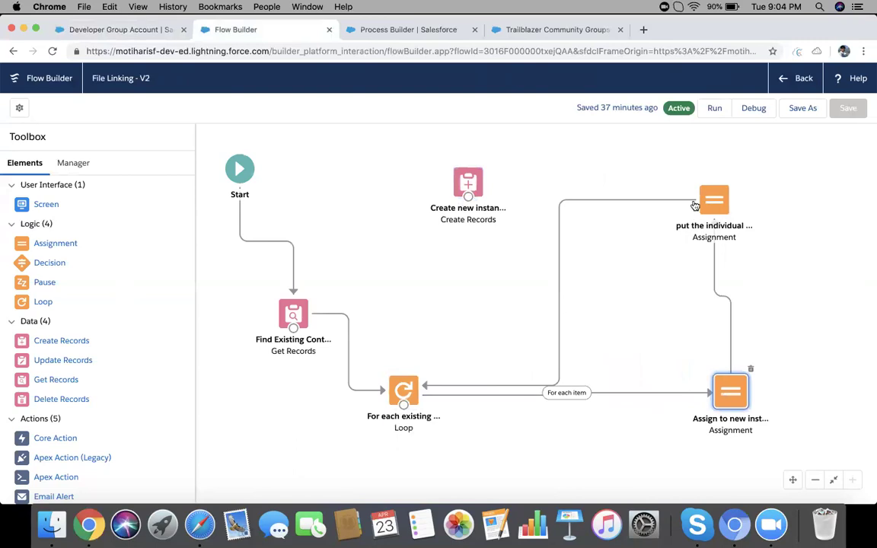
left_click_drag(713, 199, 697, 167)
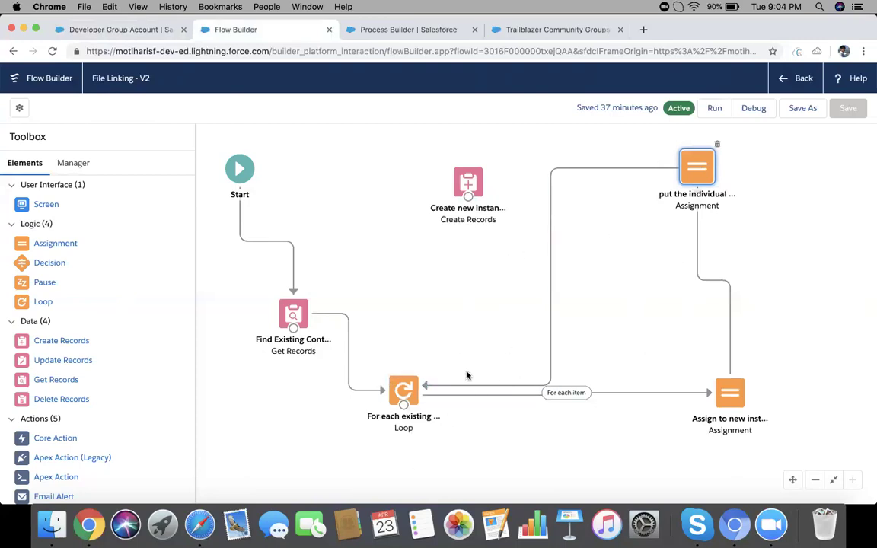
left_click(401, 393)
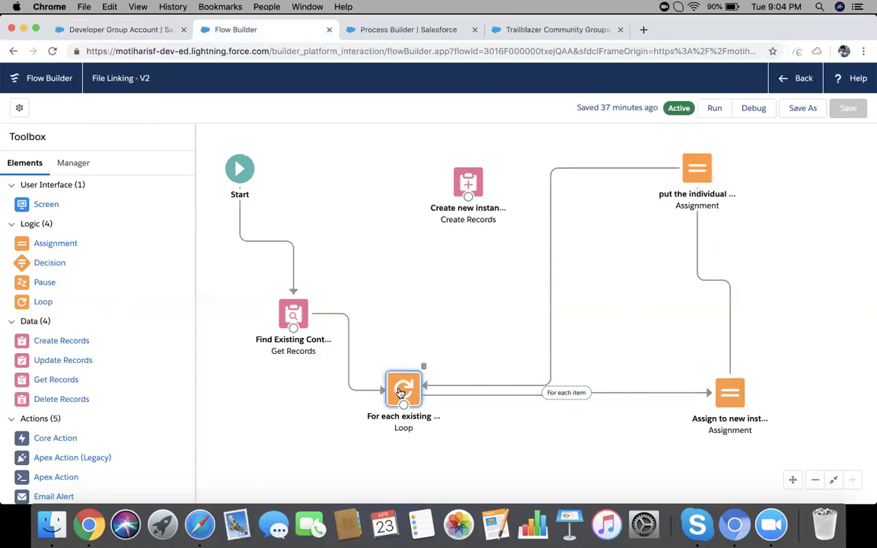
left_click_drag(410, 409, 472, 185)
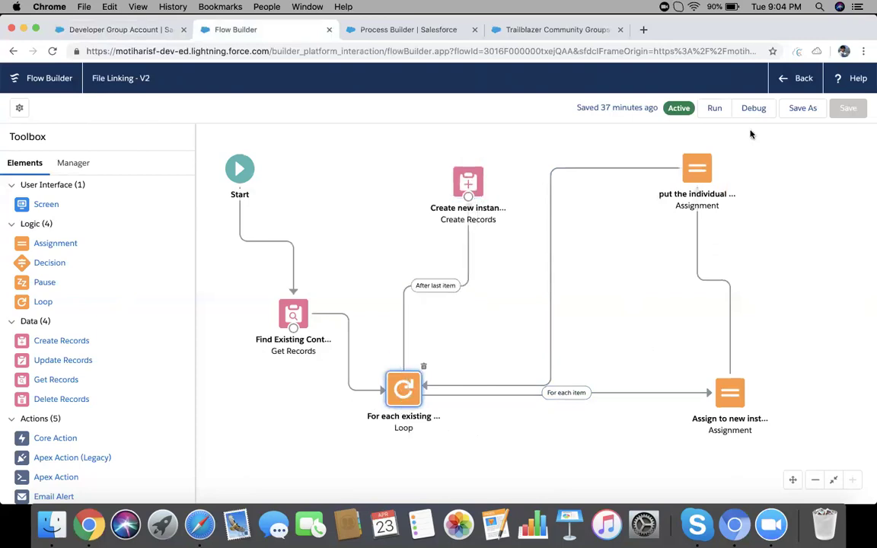
- Save File Linking as a new version (V3) and return to Setup's Flows page
left_click(803, 109)
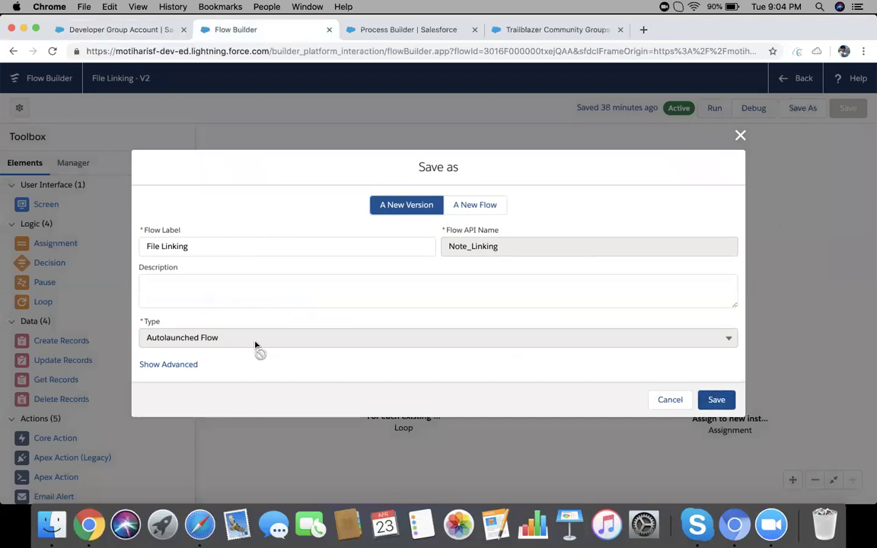
left_click(716, 401)
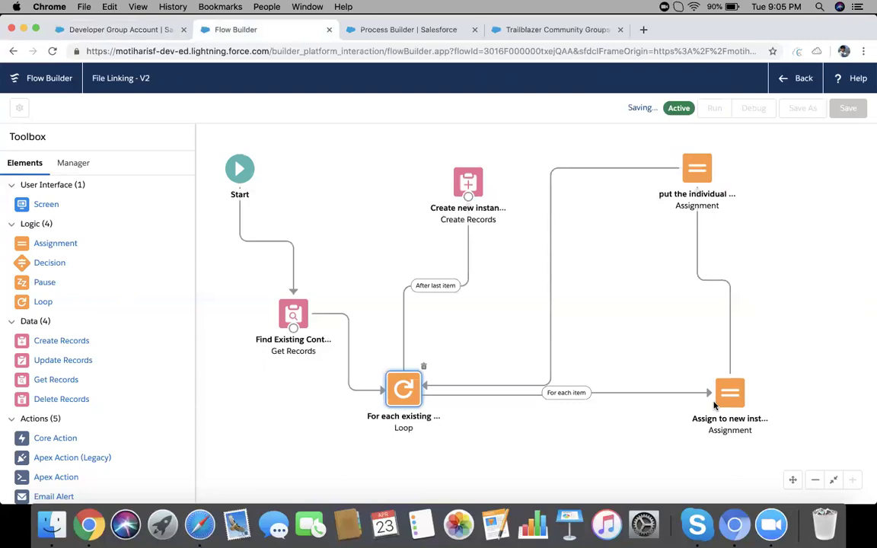
left_click(792, 79)
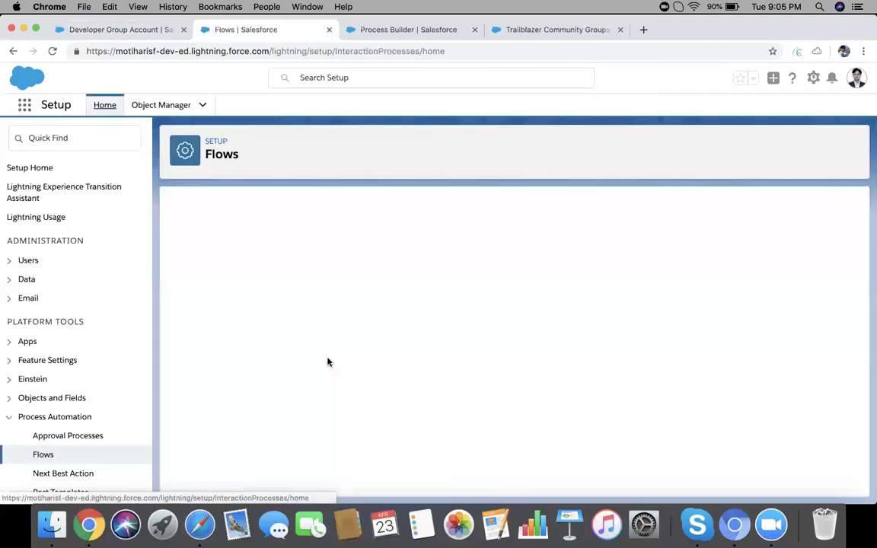
- Activate version 3 on the File Linking flow's detail page, deactivating version 2
scroll(328, 362, "down", 5)
scroll(328, 362, "down", 1)
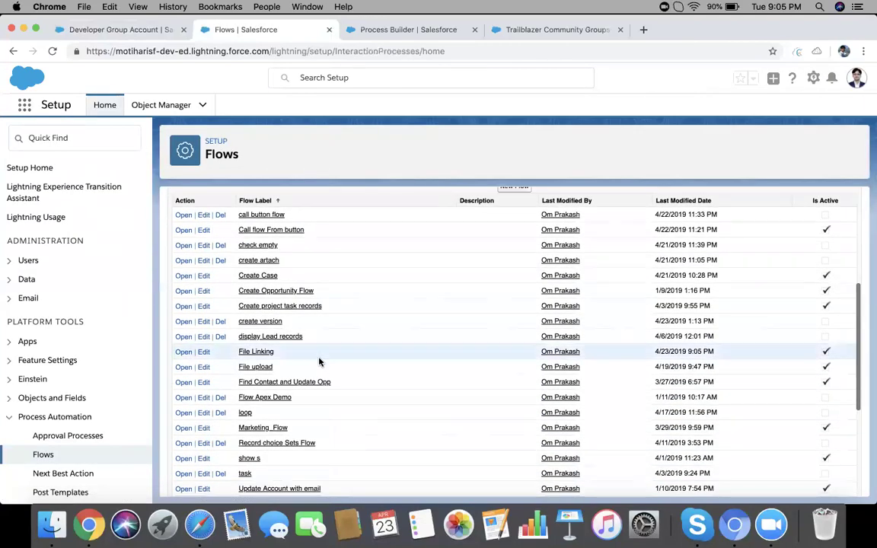
left_click(252, 354)
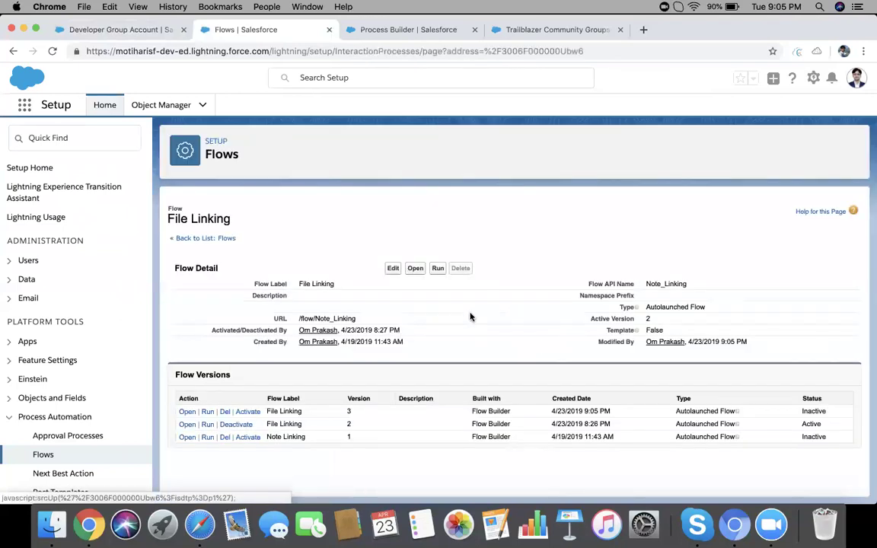
left_click(248, 412)
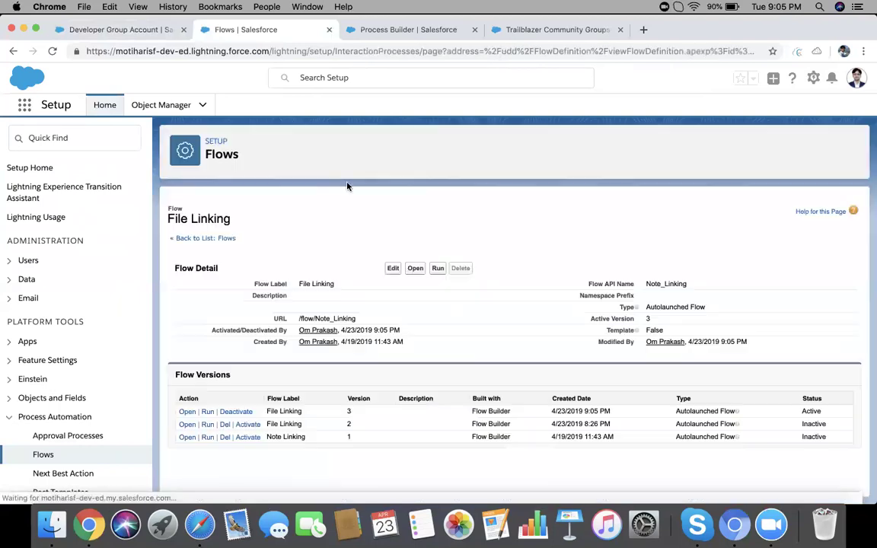
- Open the Link files process and check its Contact-created trigger and AccountId not-null criteria
left_click(412, 30)
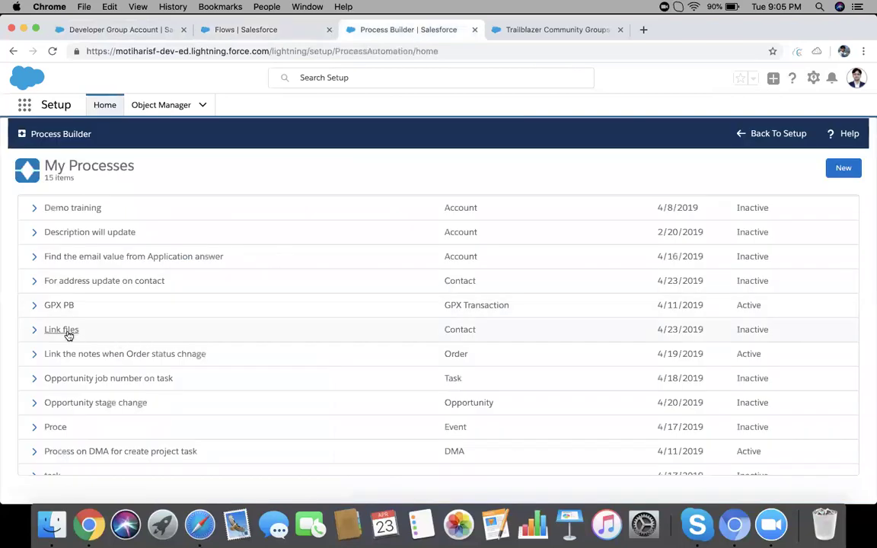
left_click(61, 330)
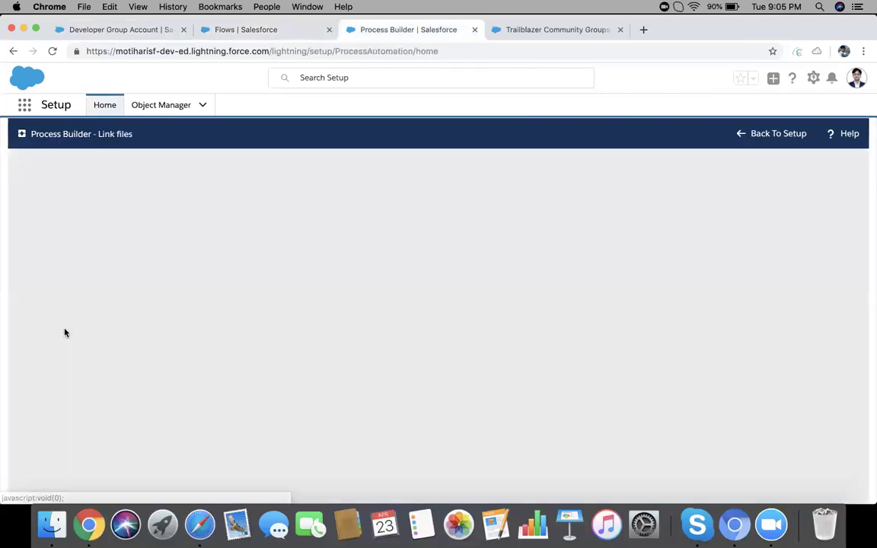
left_click(67, 244)
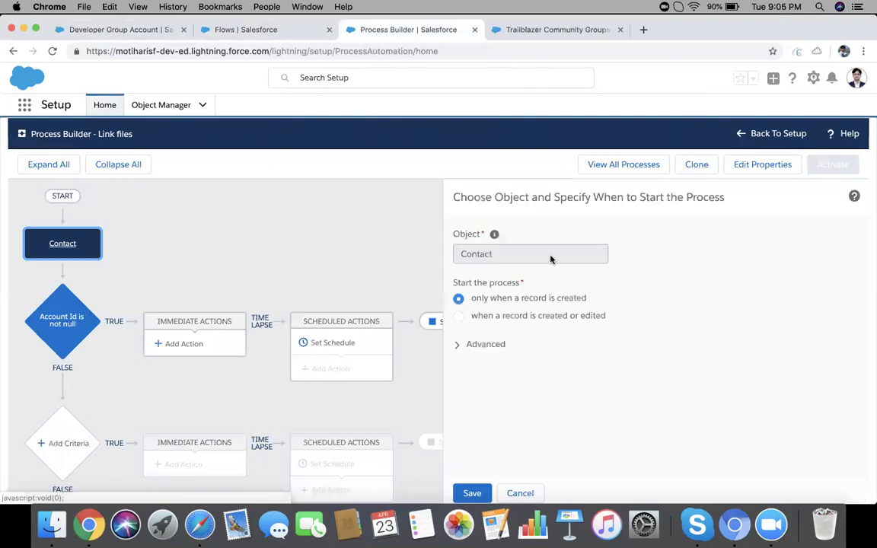
left_click_drag(476, 300, 592, 302)
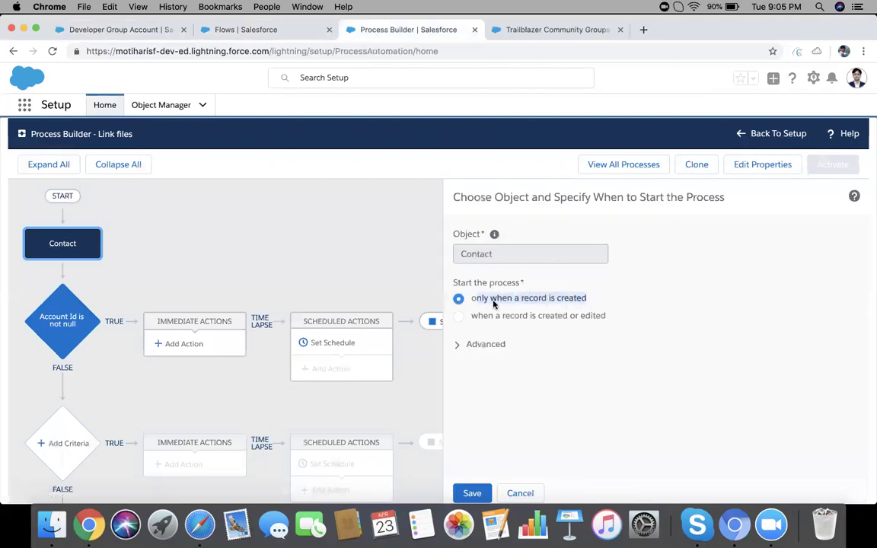
left_click(78, 326)
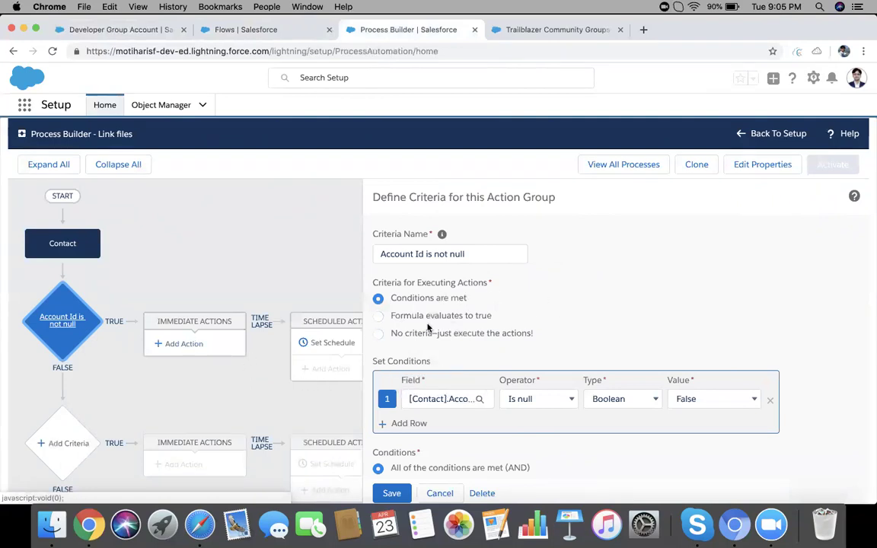
- Add a Flows action named 'Call file linking flow' that runs the File Linking flow
left_click(192, 353)
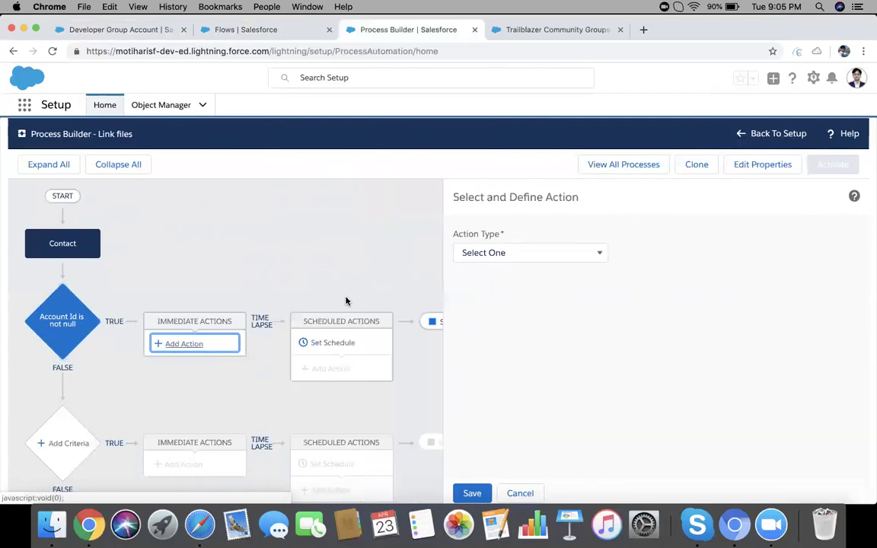
left_click(500, 257)
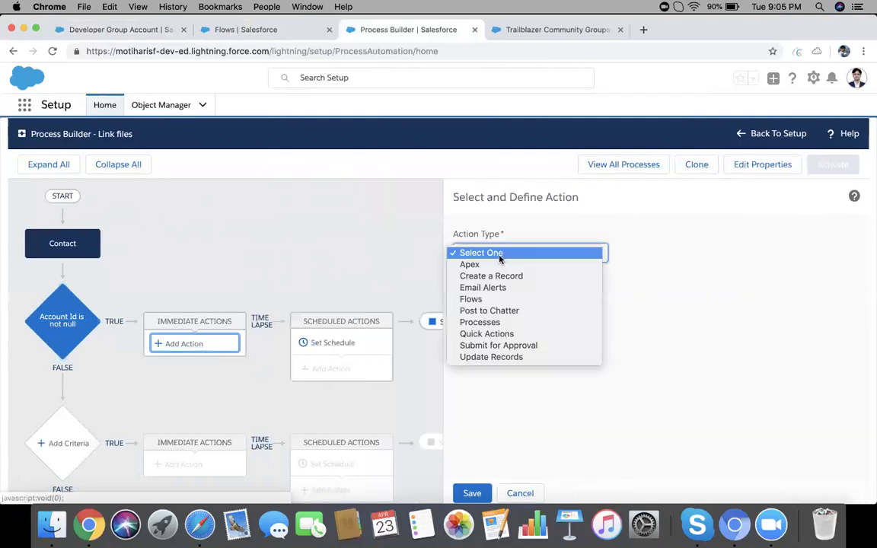
left_click(495, 299)
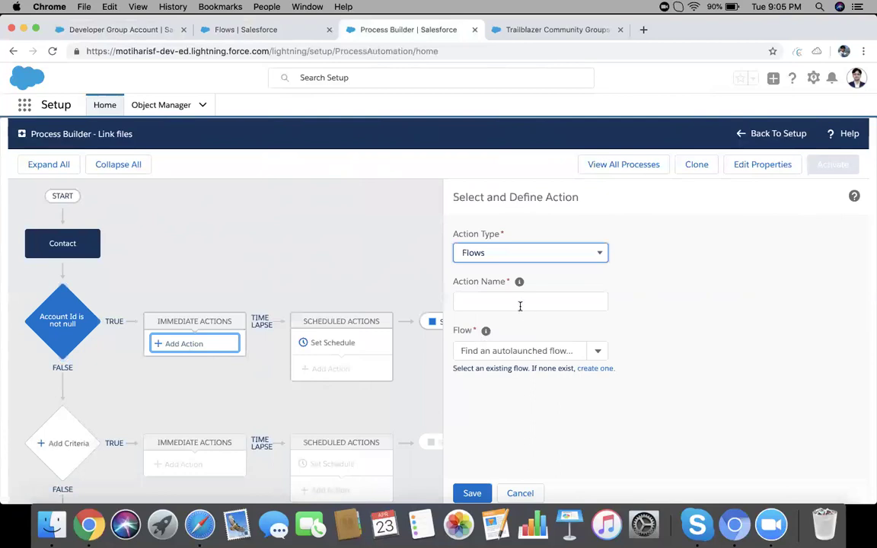
left_click(510, 299)
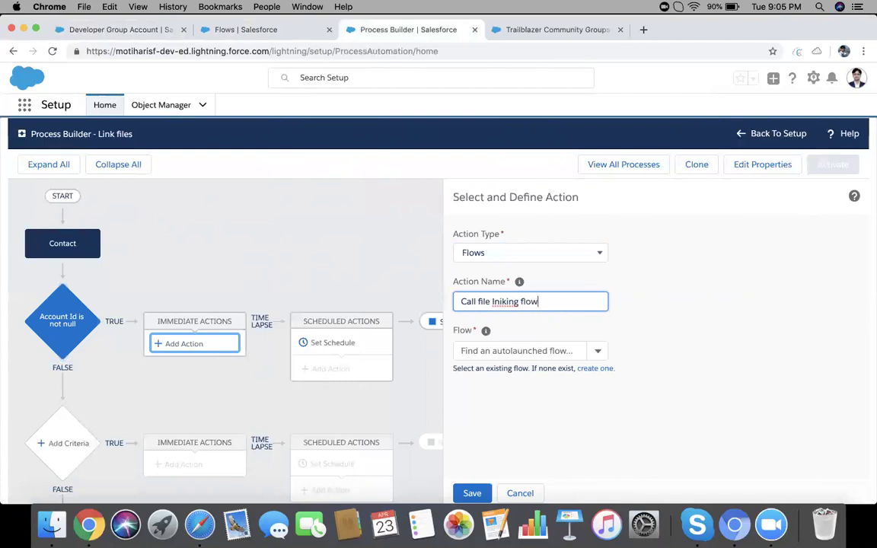
double_click(502, 302)
type("linking")
left_click(524, 348)
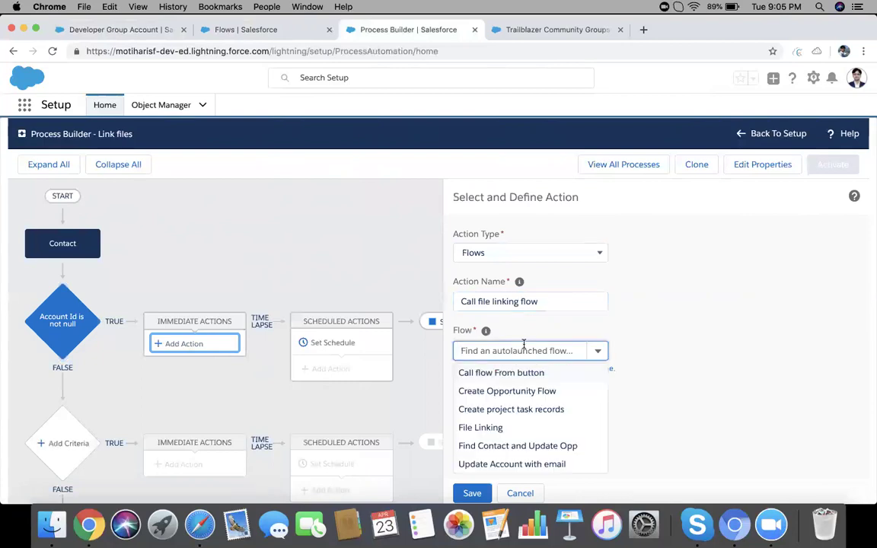
left_click(497, 428)
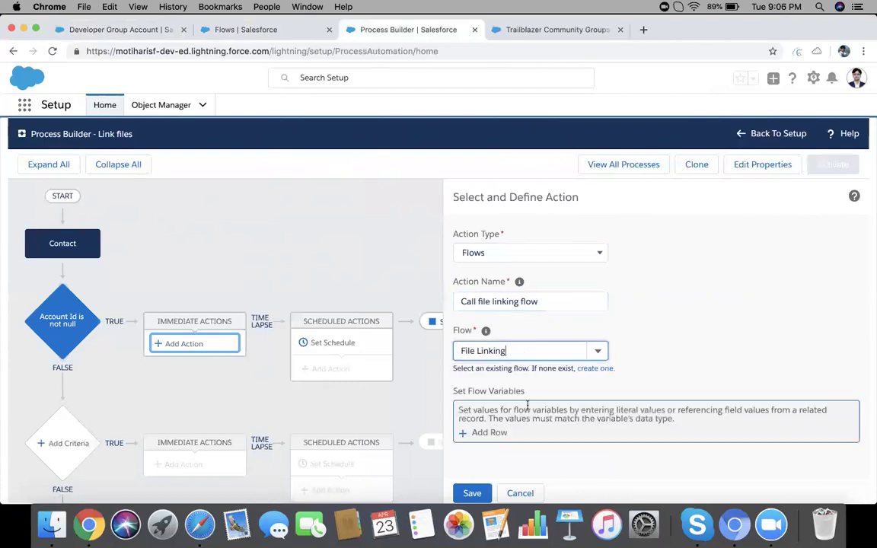
- Set the flow variable varContact to the triggering [Contact] record
left_click(489, 433)
left_click(524, 428)
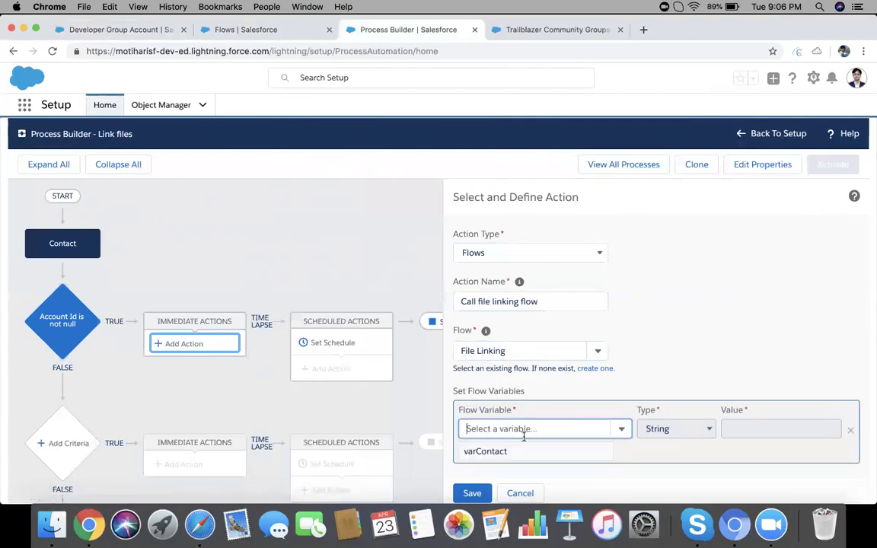
left_click(486, 452)
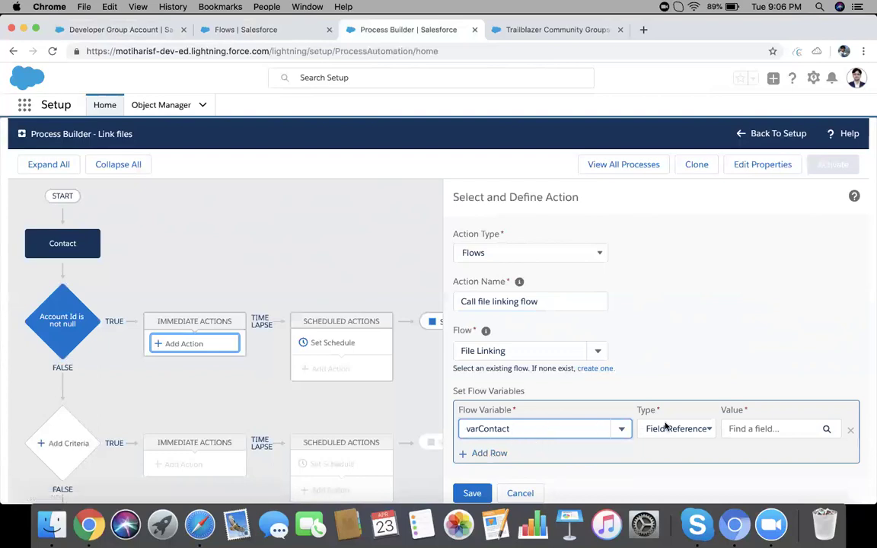
left_click(764, 430)
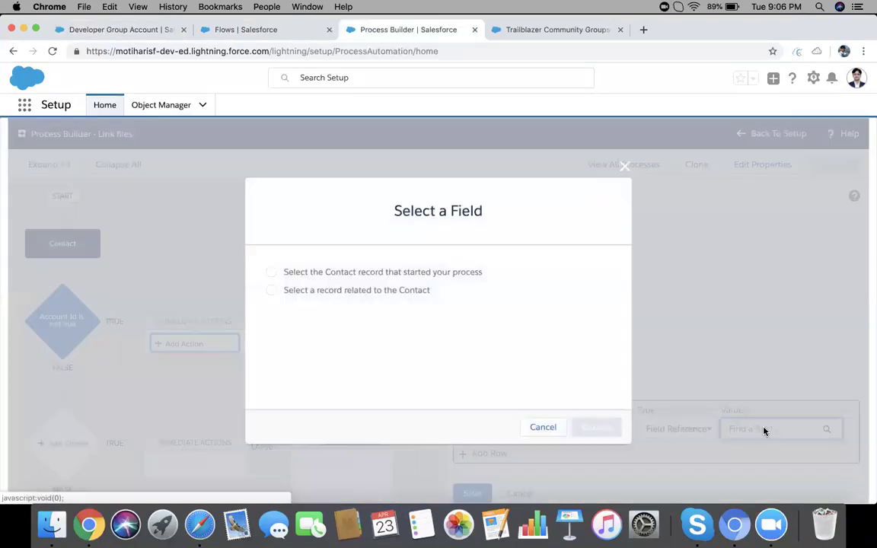
left_click(301, 274)
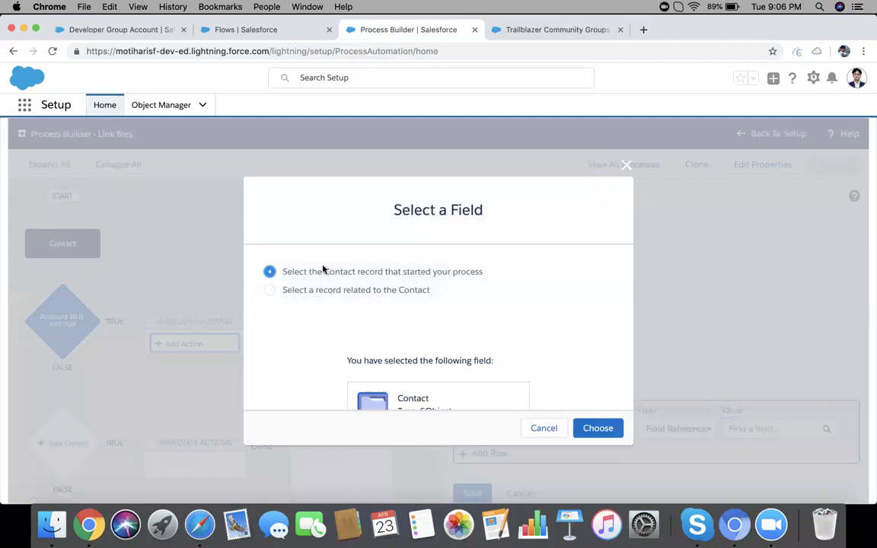
left_click_drag(324, 272, 557, 276)
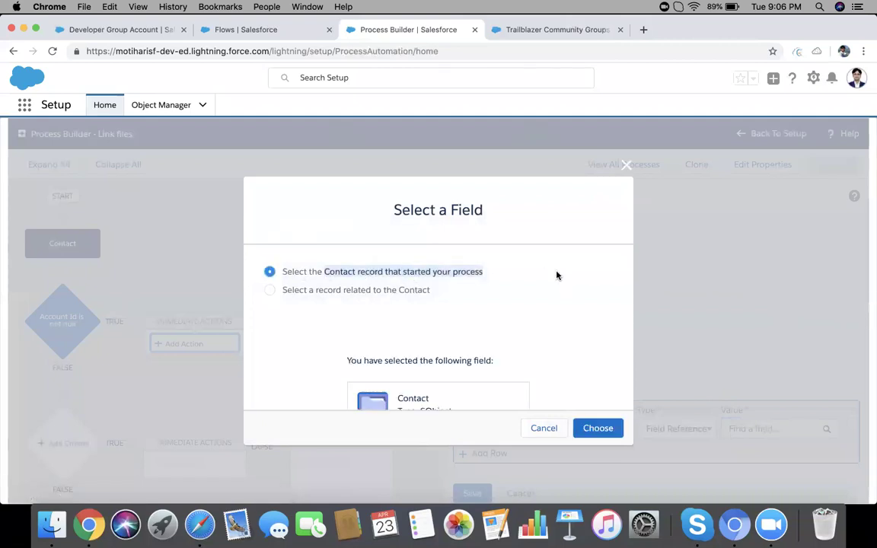
left_click(599, 428)
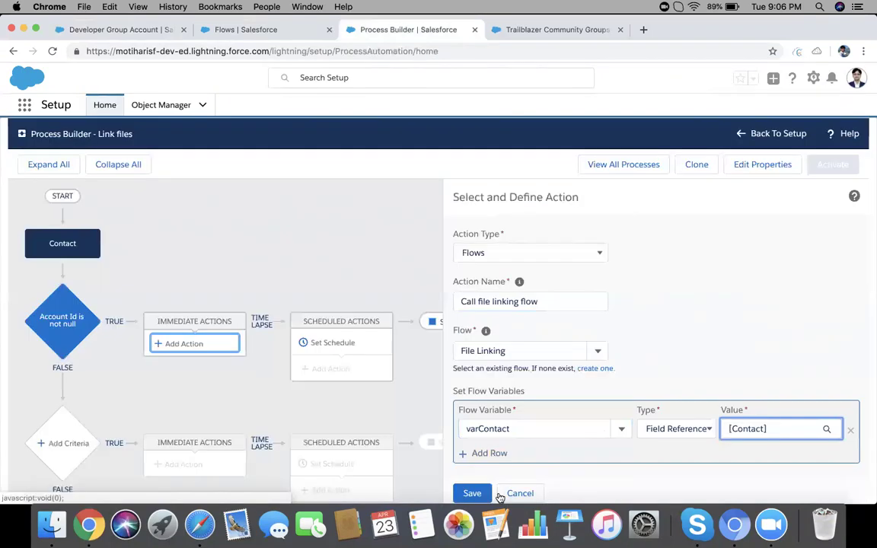
- Save the flow action, activate the Link files process, and return to Developer Group Account
left_click(473, 494)
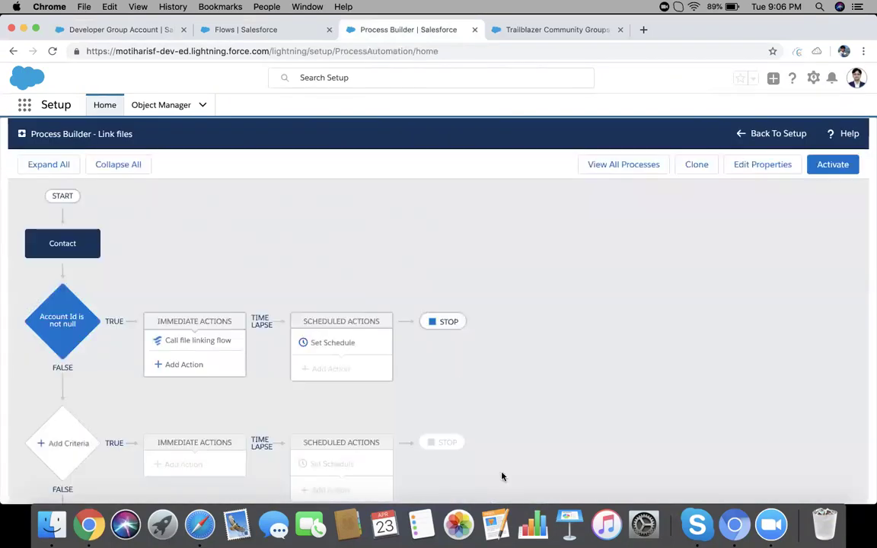
left_click(833, 165)
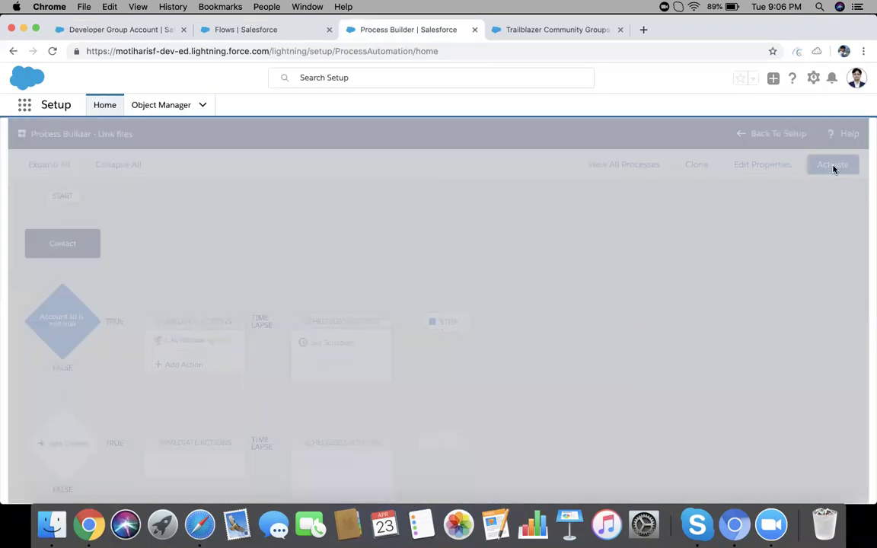
left_click(597, 379)
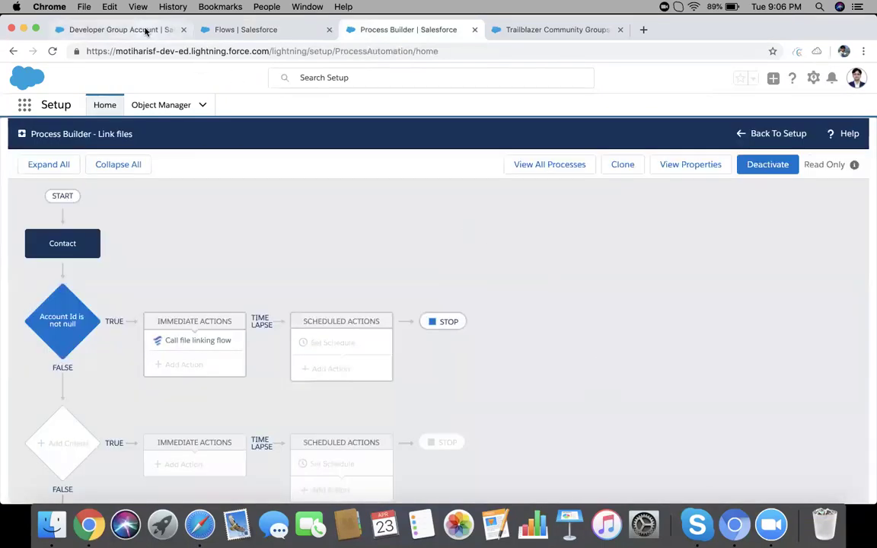
left_click(145, 30)
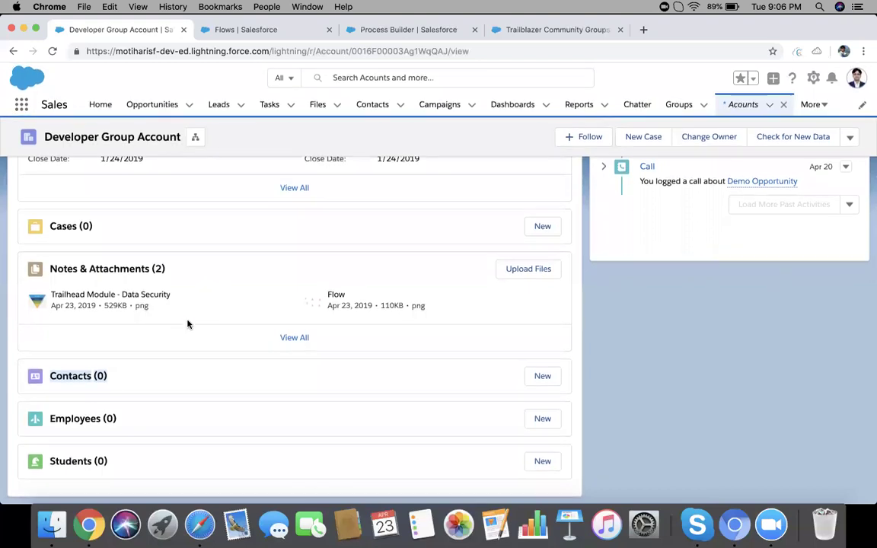
left_click(160, 267)
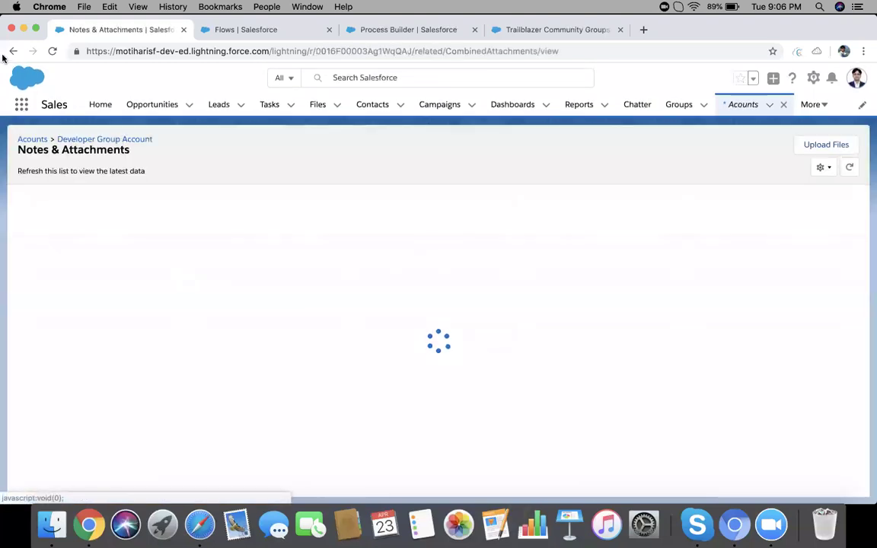
left_click(118, 139)
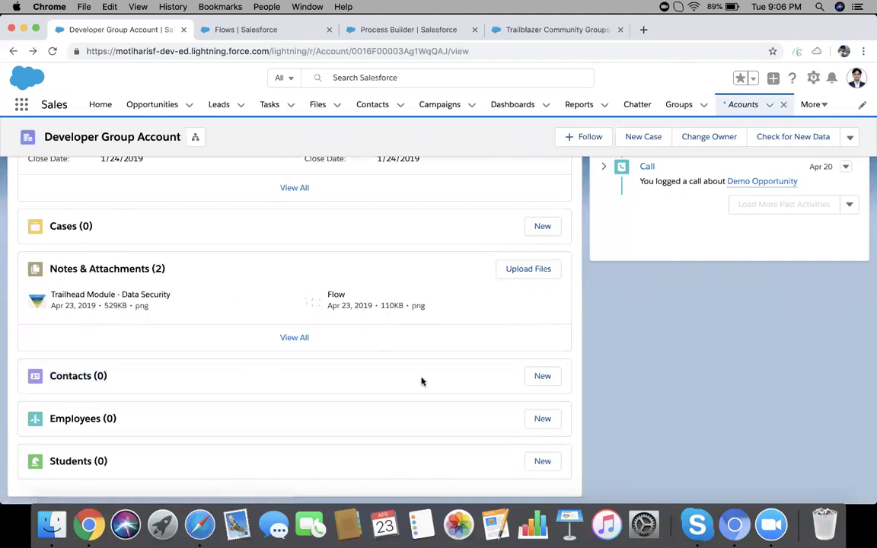
- Start a new contact on the account, entering the contact's last name and salutation Mr
left_click(541, 382)
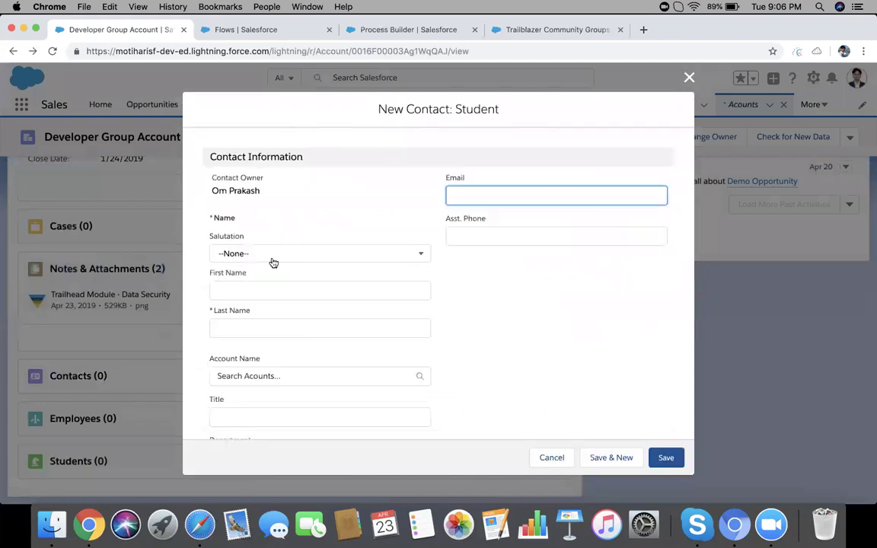
left_click(254, 327)
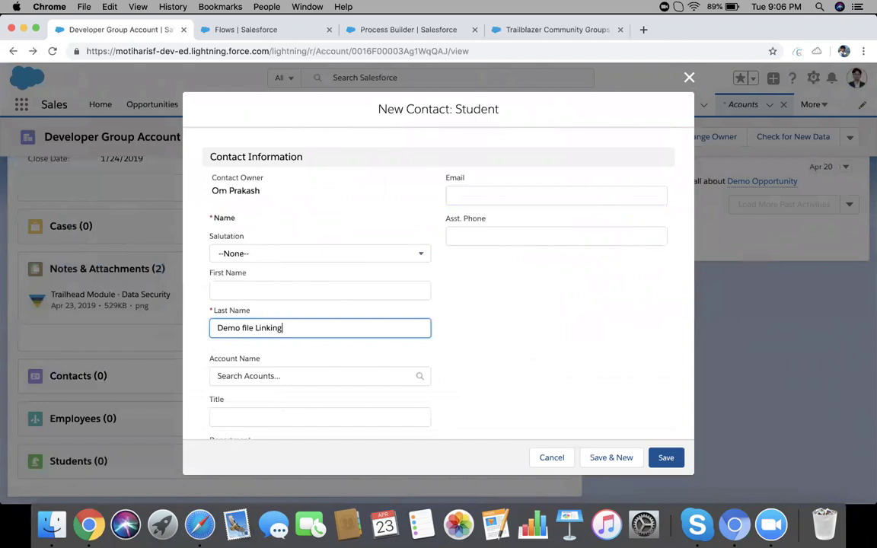
left_click(270, 295)
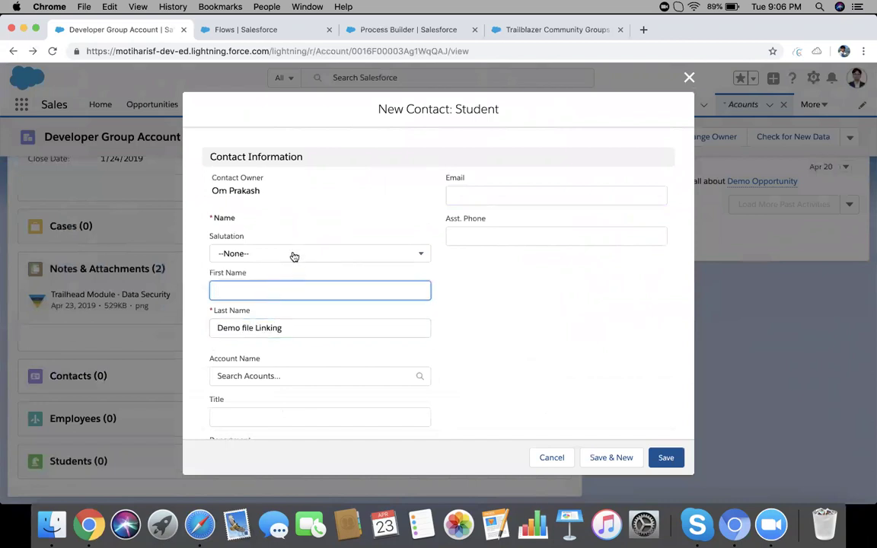
left_click(329, 260)
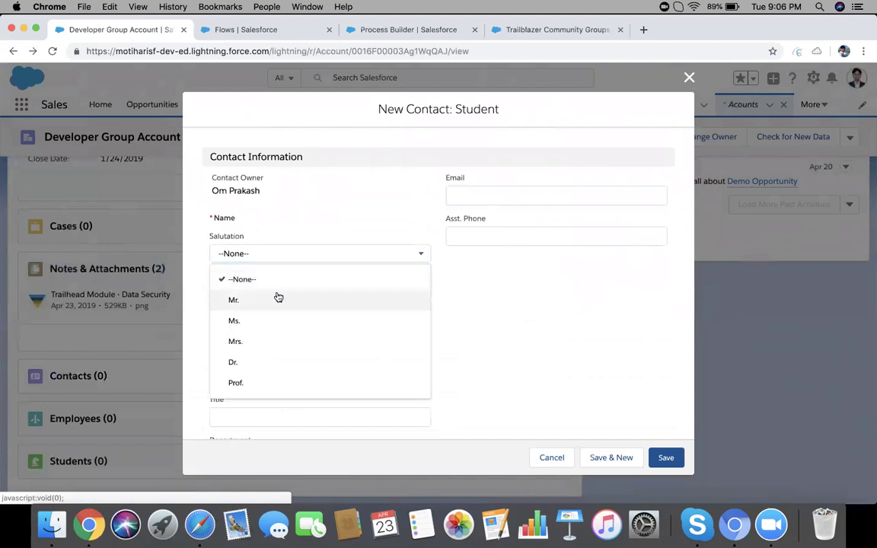
left_click(278, 298)
- Look up 'dev' to set Account Name to Developer Group Account, then save the contact
scroll(415, 281, "down", 1)
scroll(413, 284, "down", 3)
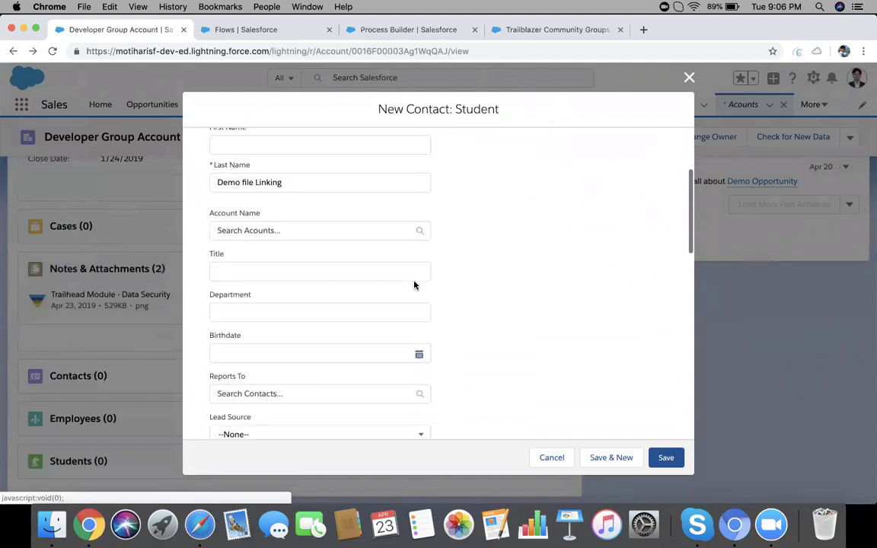
left_click(305, 230)
type("dev")
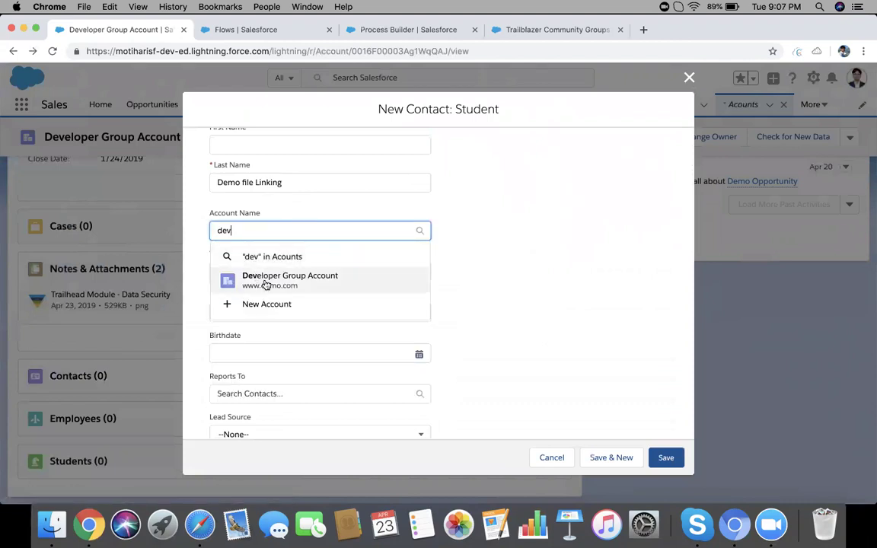
left_click(267, 281)
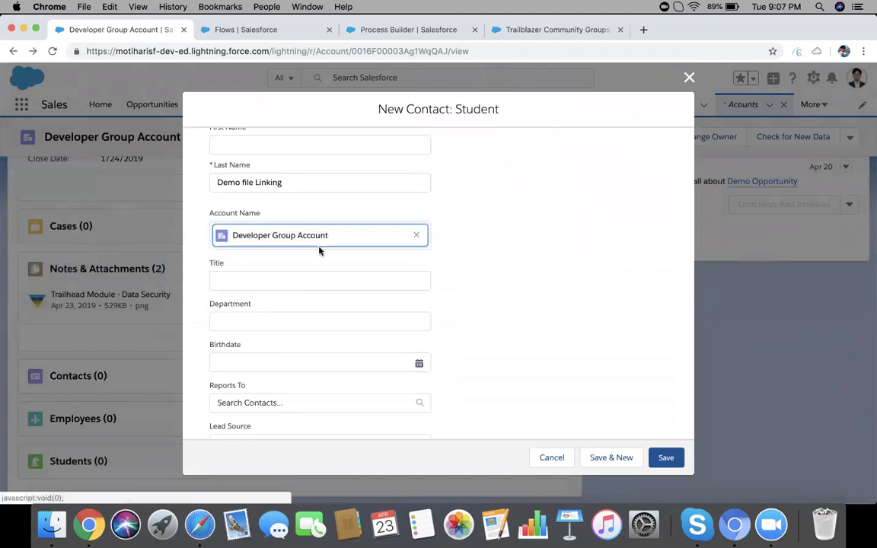
scroll(509, 253, "down", 4)
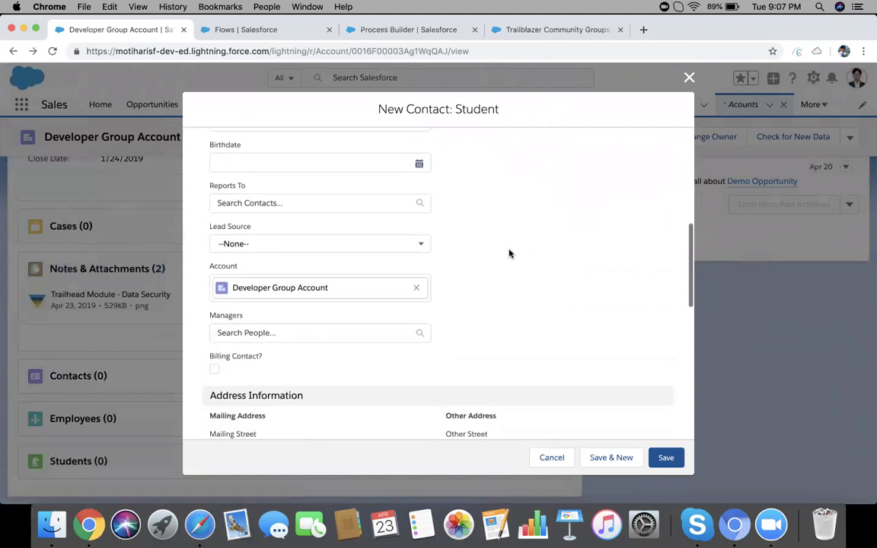
scroll(509, 253, "up", 4)
scroll(509, 252, "down", 1)
scroll(509, 253, "down", 3)
scroll(509, 253, "up", 1)
scroll(509, 253, "down", 1)
scroll(510, 253, "down", 1)
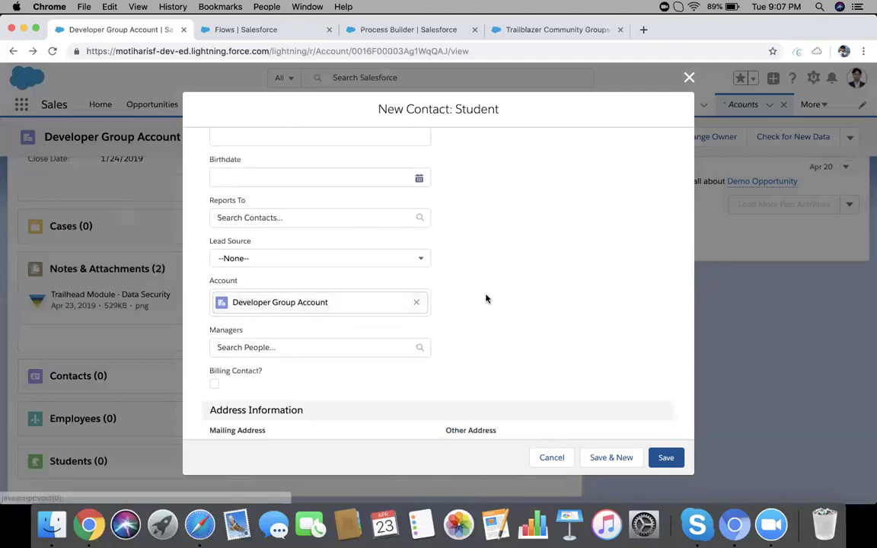
left_click(664, 459)
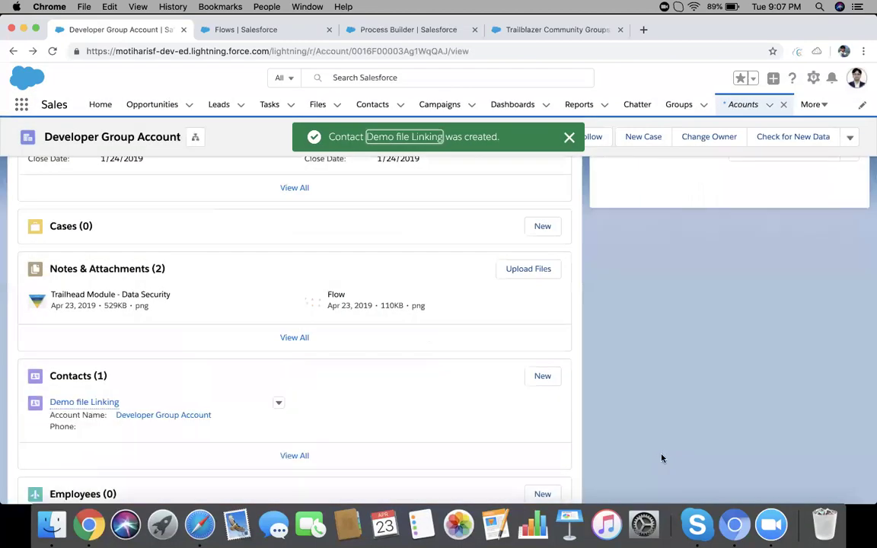
- Open the new contact's record and preview, then close, its Trailhead Module - Data Security file
mouse_move(89, 409)
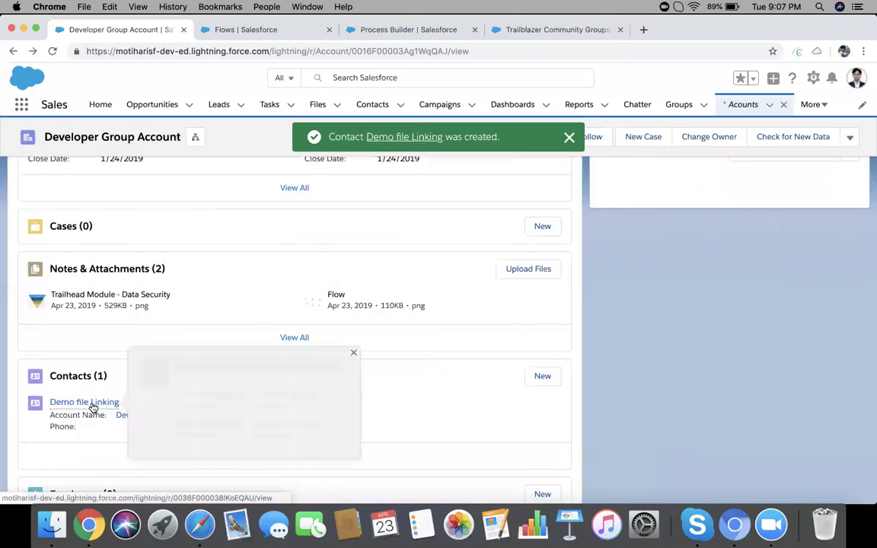
left_click(84, 409)
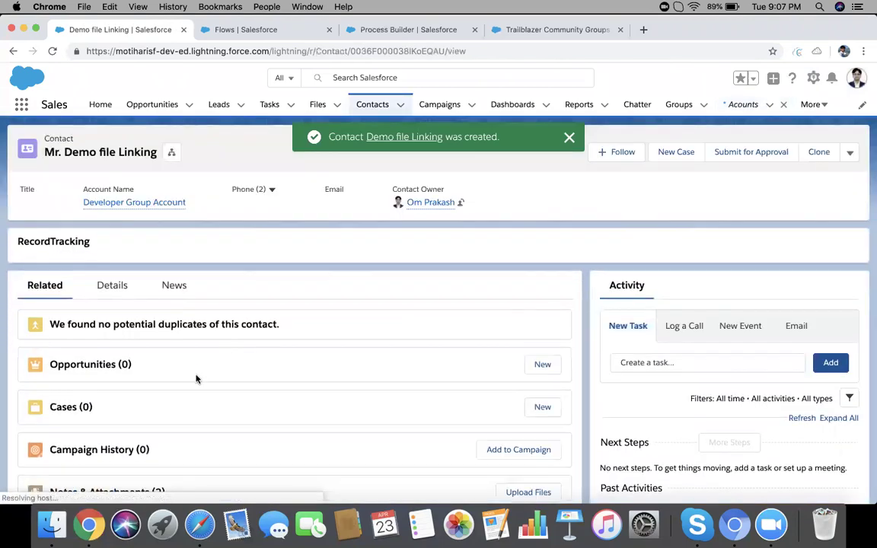
scroll(196, 379, "down", 3)
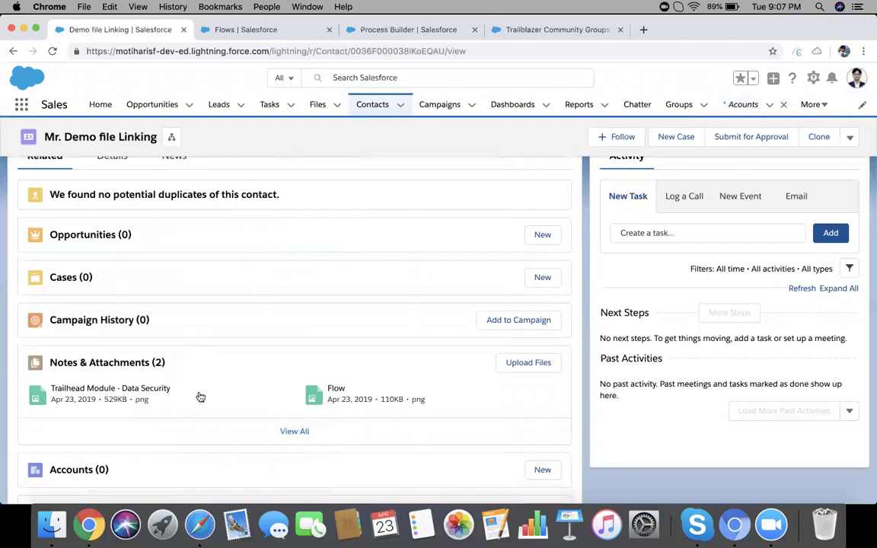
left_click(124, 389)
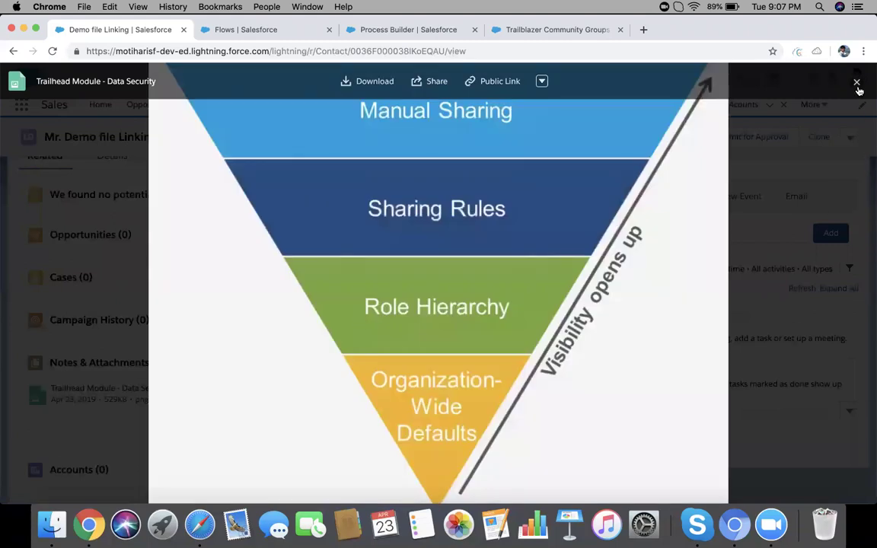
left_click(857, 83)
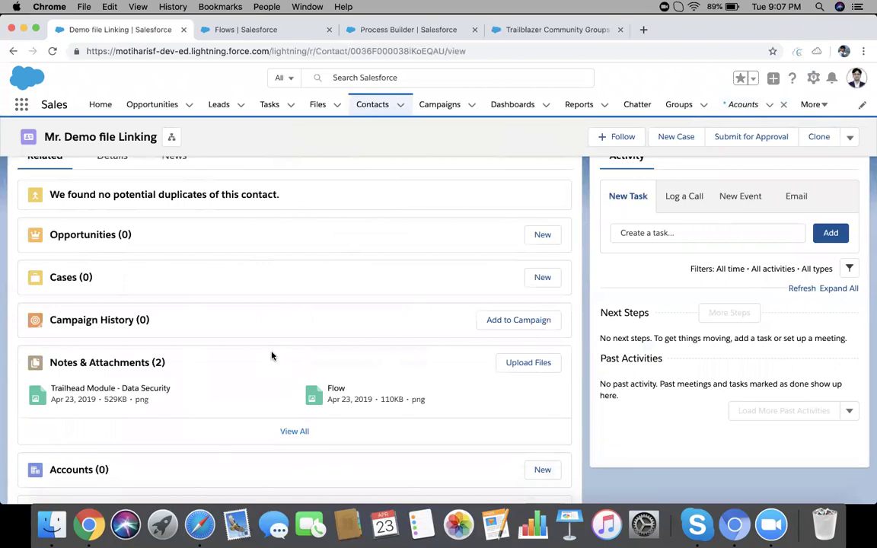
- Go to Developer Group Account, preview the Flow image, then open Trailhead Module - Data Security
scroll(272, 356, "up", 3)
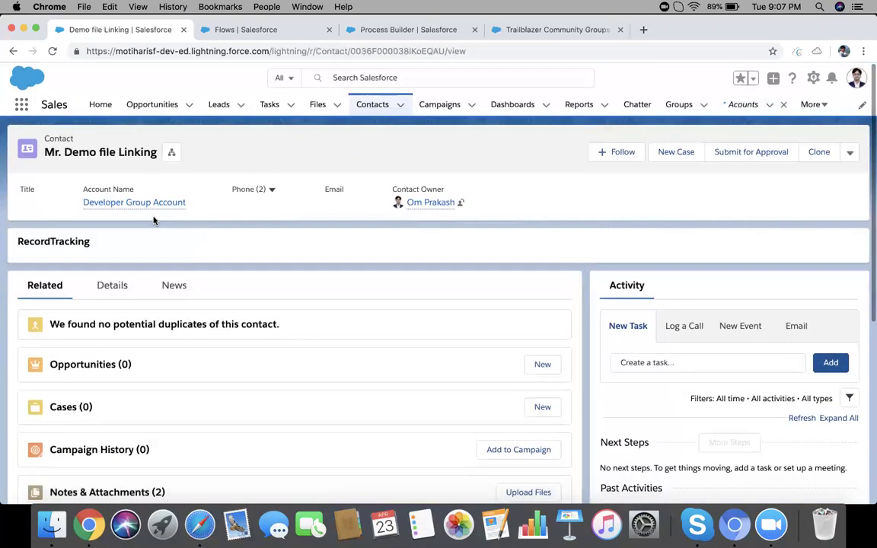
left_click(123, 209)
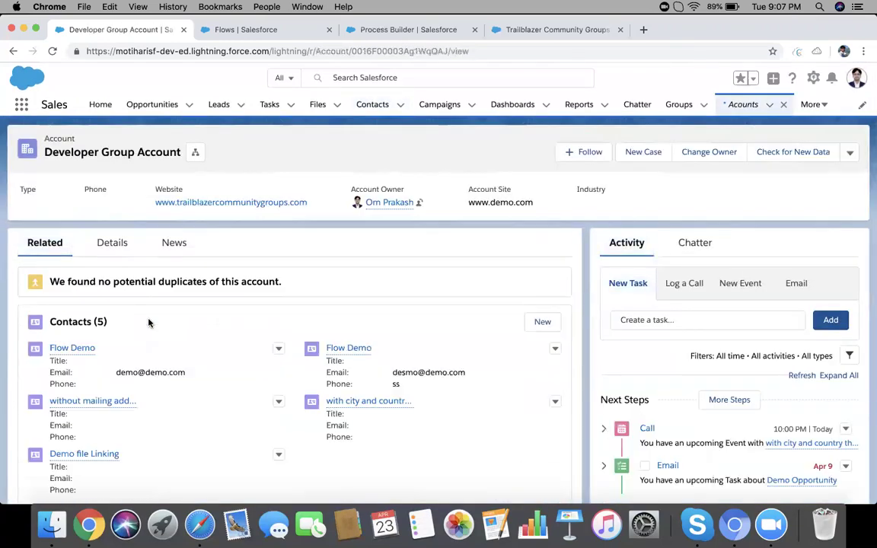
scroll(147, 322, "down", 4)
scroll(148, 323, "down", 5)
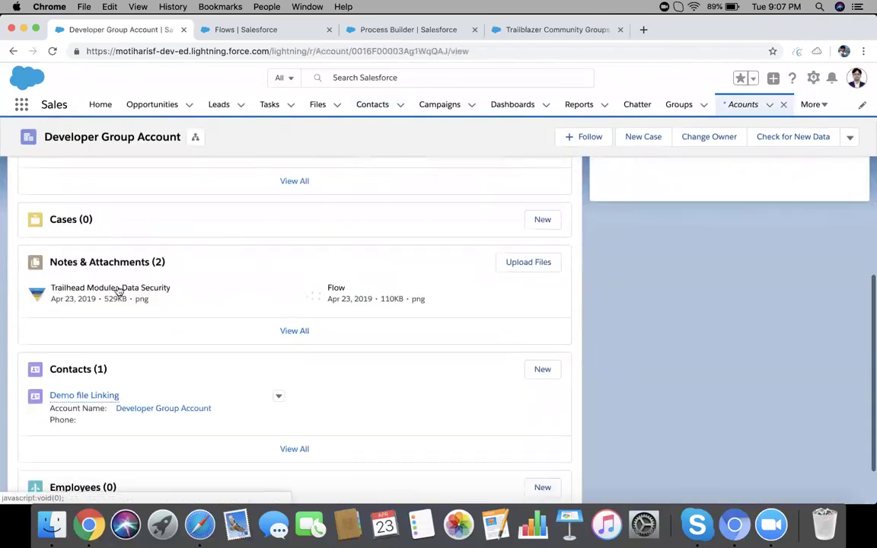
left_click(339, 292)
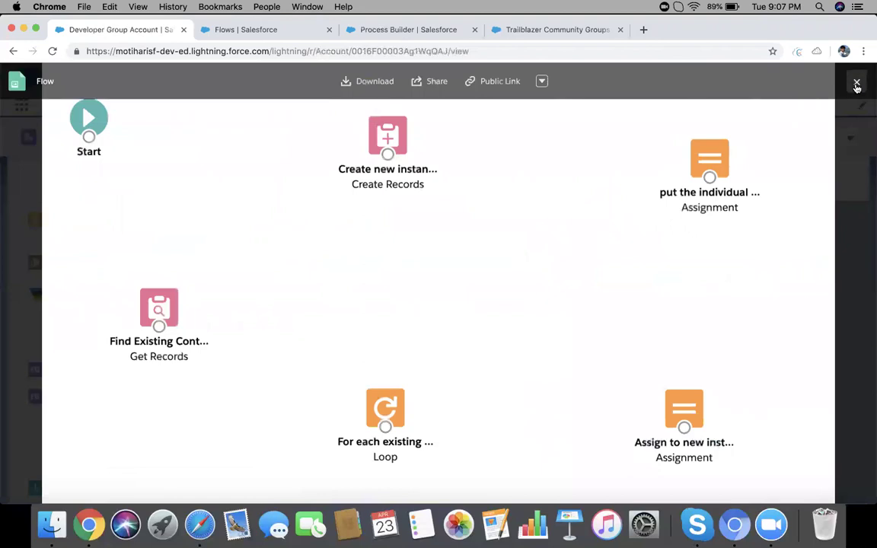
key("Escape")
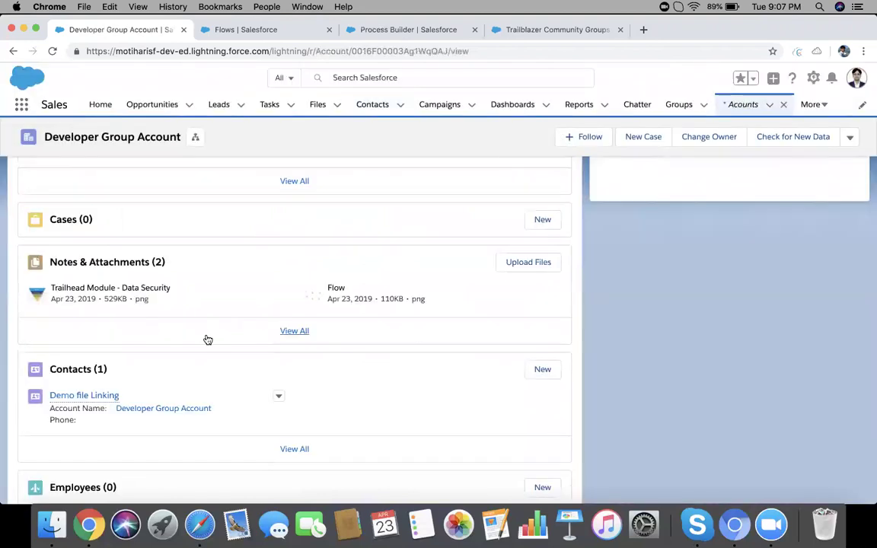
left_click(99, 295)
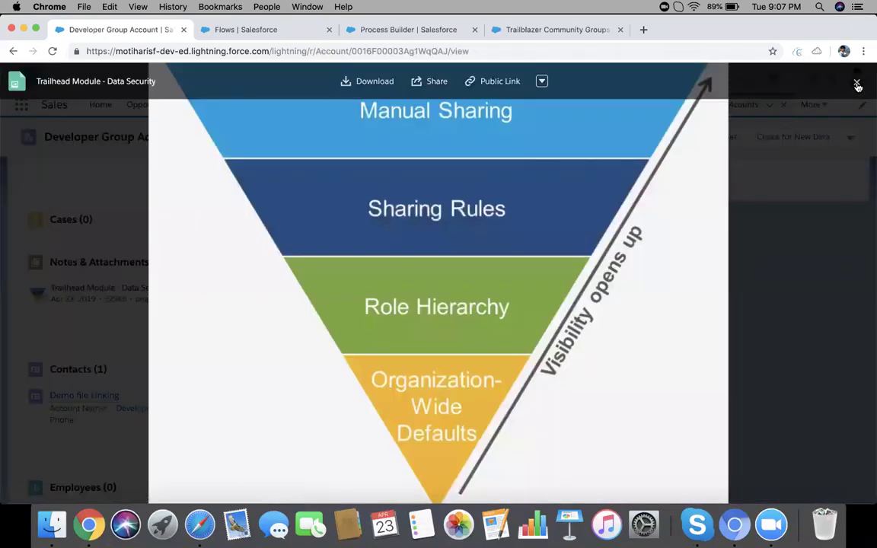